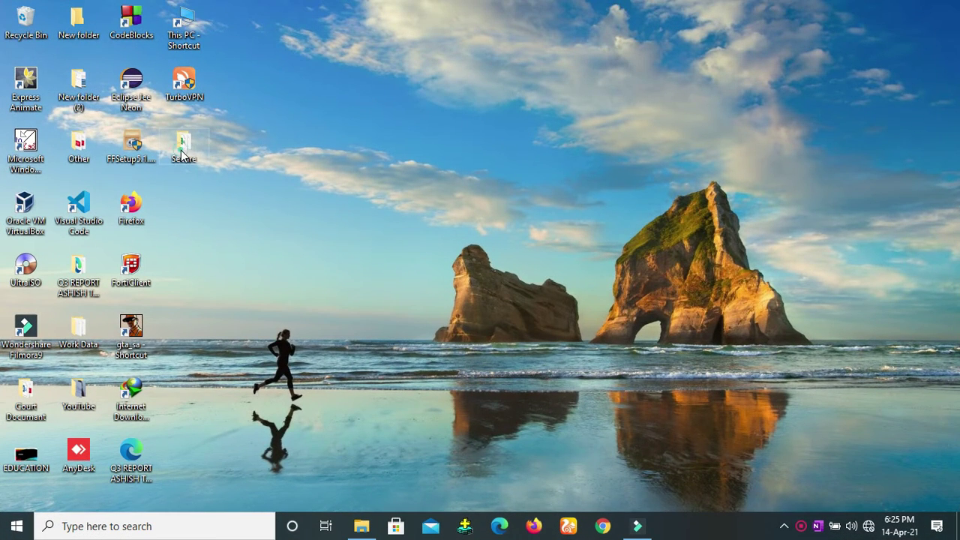
- Move the Secure folder to an empty area of the desktop and open its security permissions for editing
{"action": "left_click_drag", "start_coordinate": [182, 152], "coordinate": [392, 100]}
{"action": "right_click", "coordinate": [393, 103]}
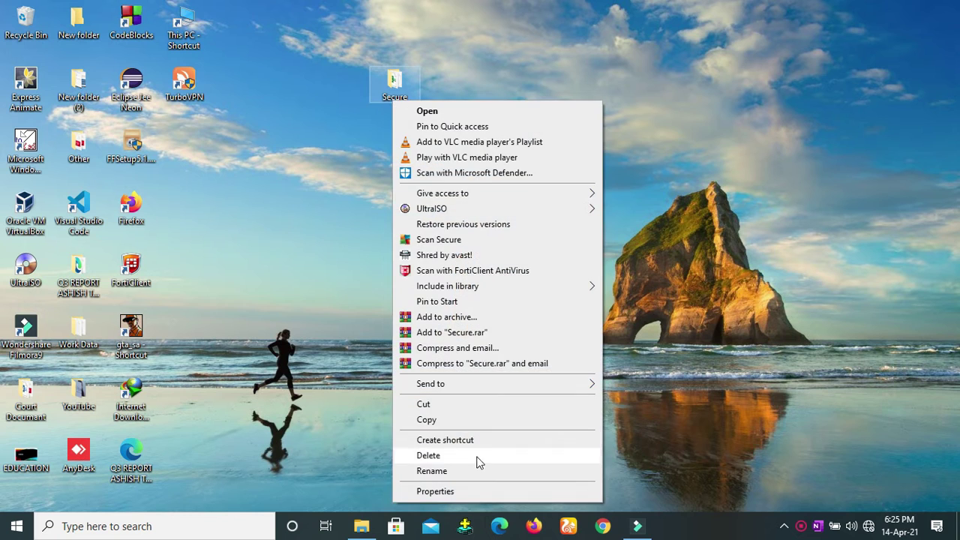
{"action": "left_click", "coordinate": [472, 491]}
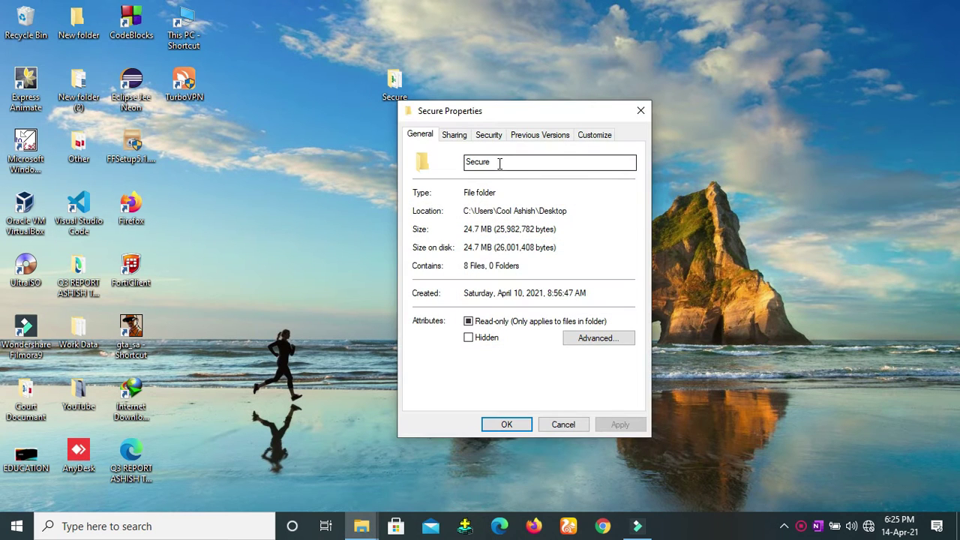
{"action": "left_click", "coordinate": [492, 138]}
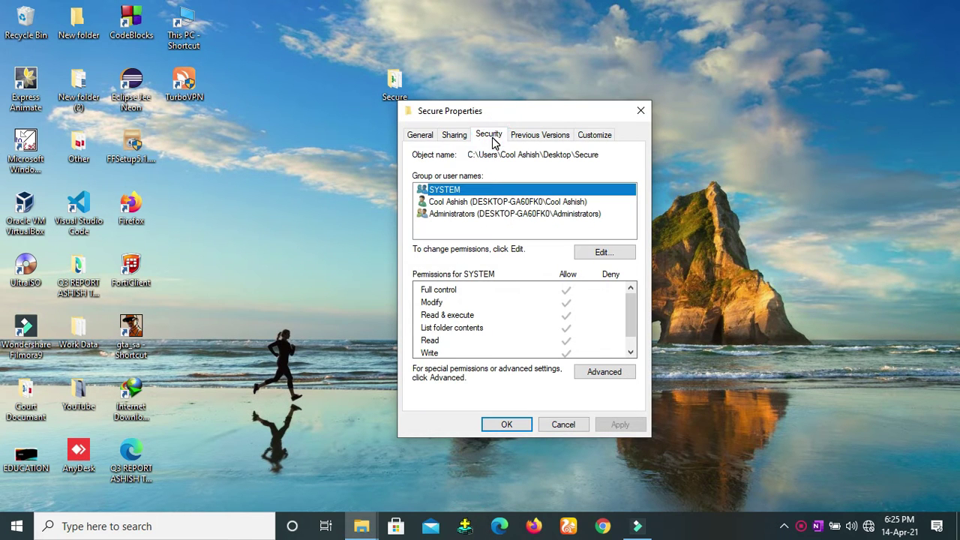
{"action": "left_click", "coordinate": [480, 214]}
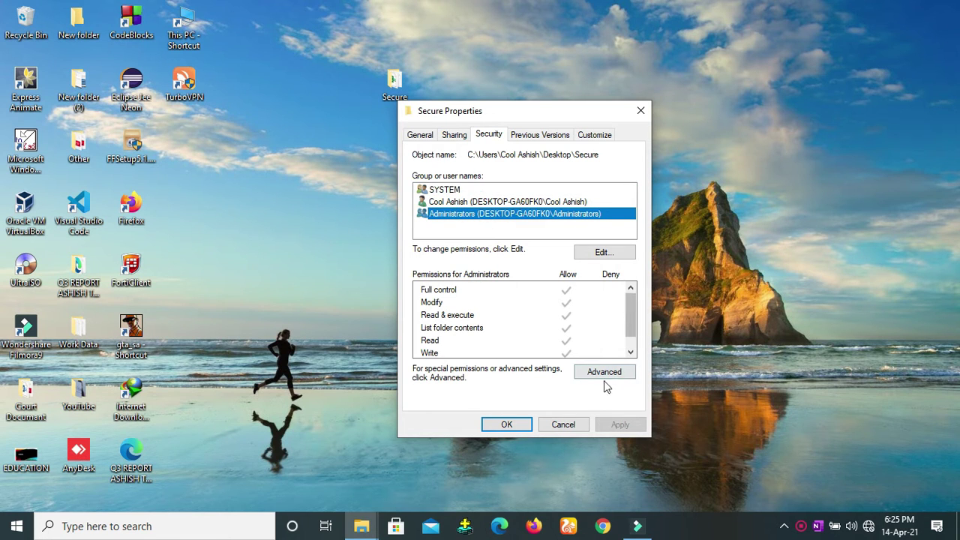
{"action": "left_click", "coordinate": [606, 252]}
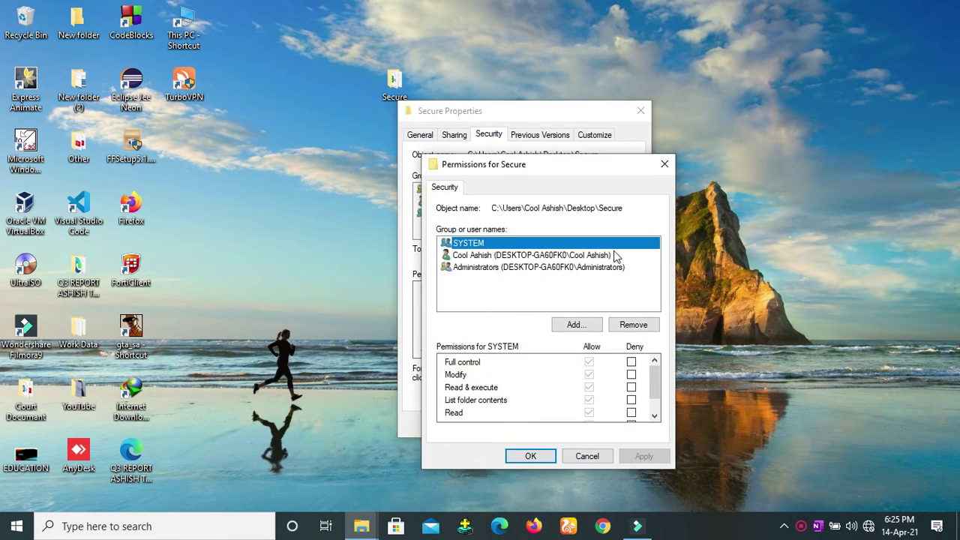
- Deny Full control on the Secure folder for the Administrators group, apply the change and close the folder's properties
{"action": "left_click", "coordinate": [473, 268]}
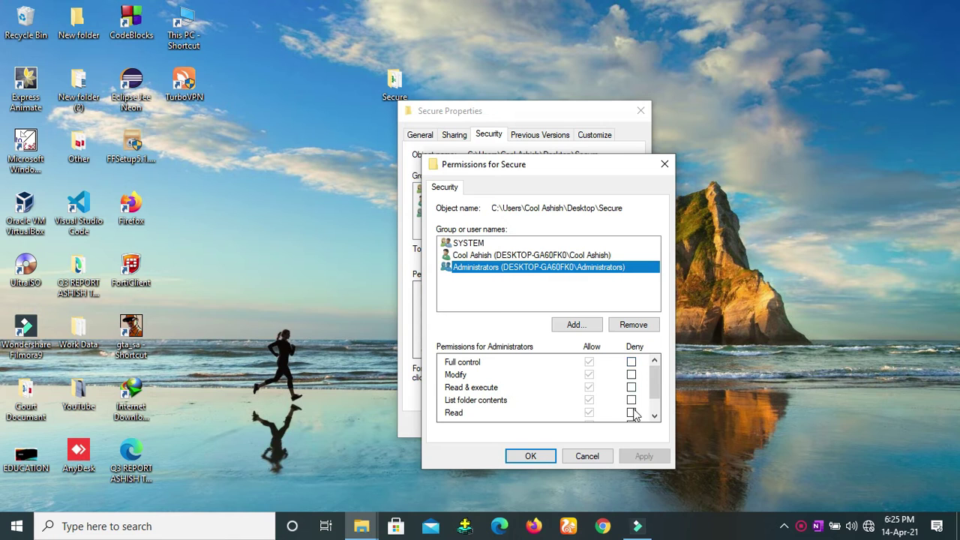
{"action": "left_click", "coordinate": [631, 362]}
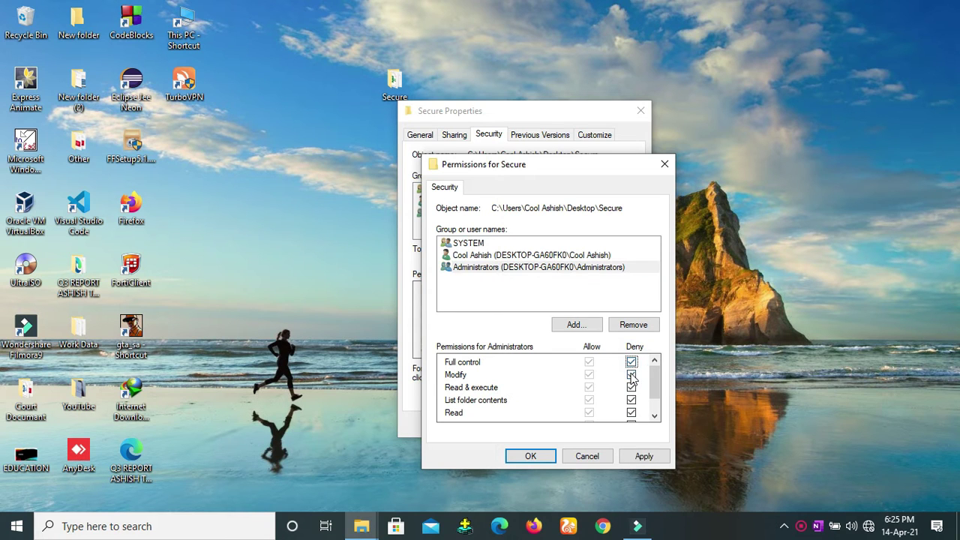
{"action": "scroll", "coordinate": [633, 380], "scroll_direction": "down", "scroll_amount": 1}
{"action": "scroll", "coordinate": [632, 380], "scroll_direction": "up", "scroll_amount": 1}
{"action": "scroll", "coordinate": [503, 403], "scroll_direction": "down", "scroll_amount": 1}
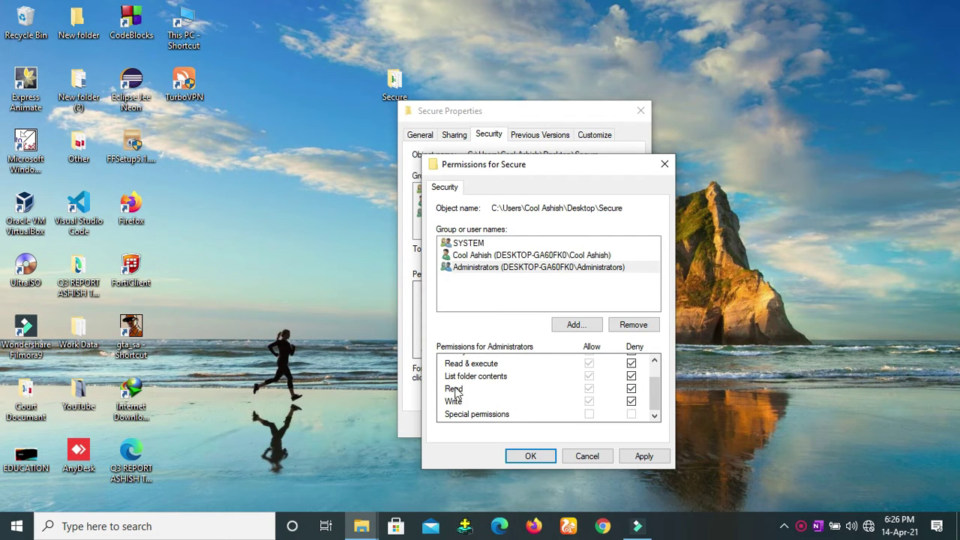
{"action": "scroll", "coordinate": [520, 405], "scroll_direction": "up", "scroll_amount": 1}
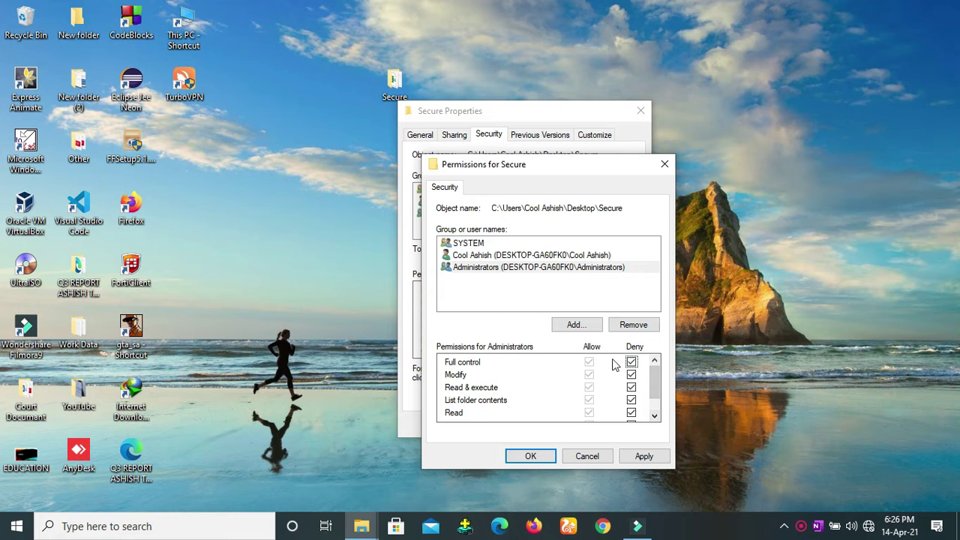
{"action": "left_click", "coordinate": [643, 456]}
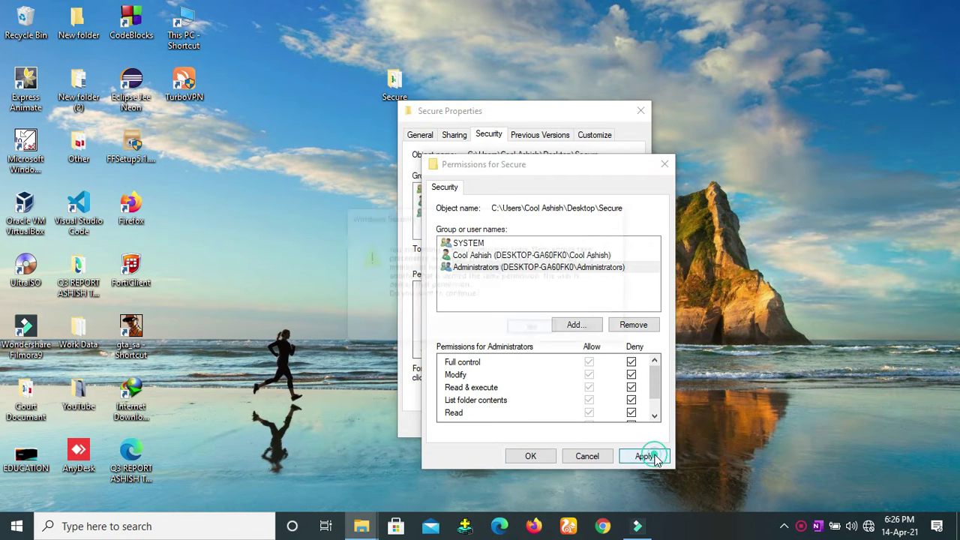
{"action": "left_click", "coordinate": [539, 328]}
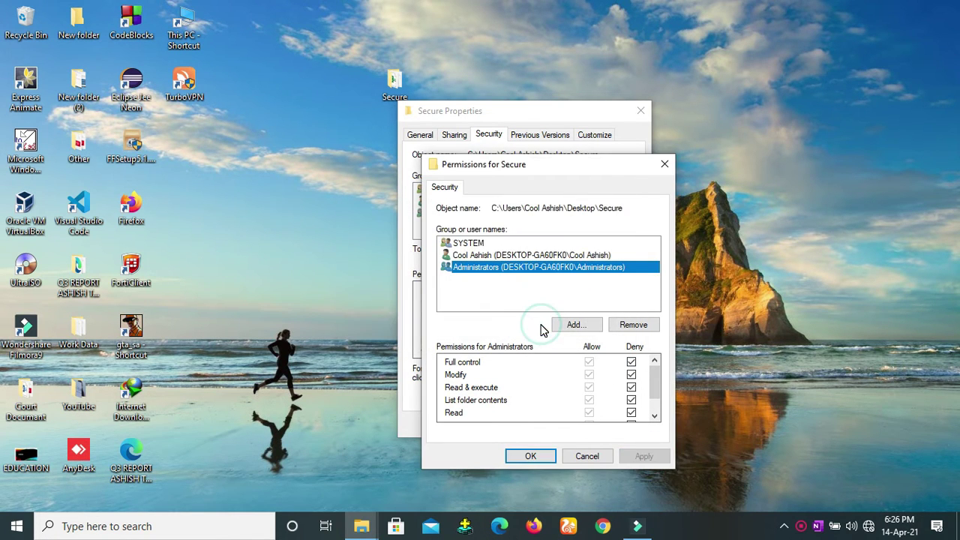
{"action": "left_click", "coordinate": [529, 458]}
{"action": "left_click", "coordinate": [507, 424]}
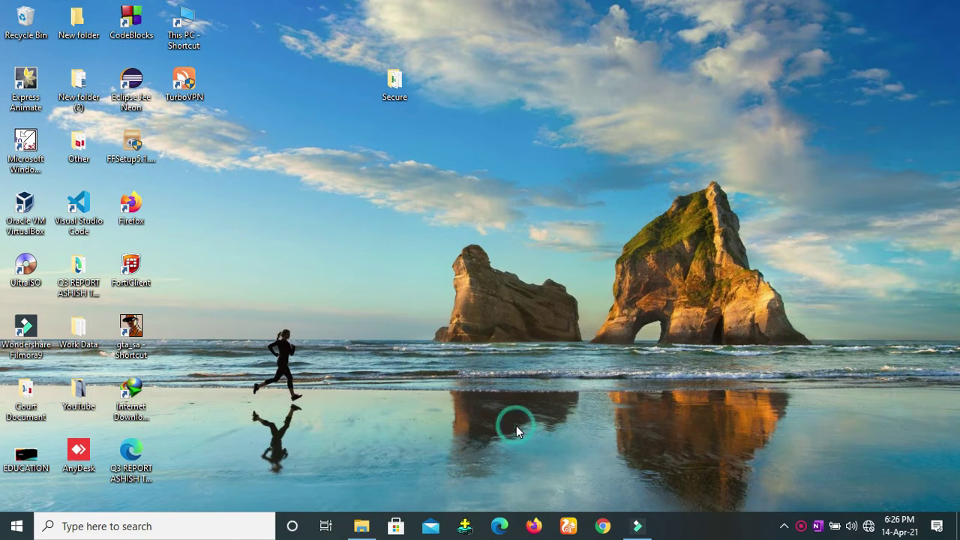
- Try to open the Secure folder, requesting permanent access to it
{"action": "double_click", "coordinate": [394, 86]}
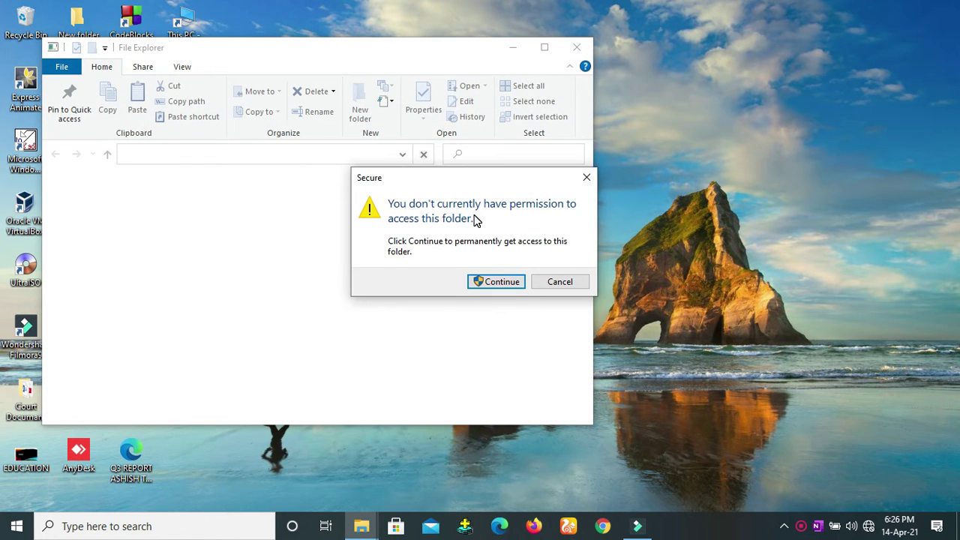
{"action": "left_click", "coordinate": [496, 285]}
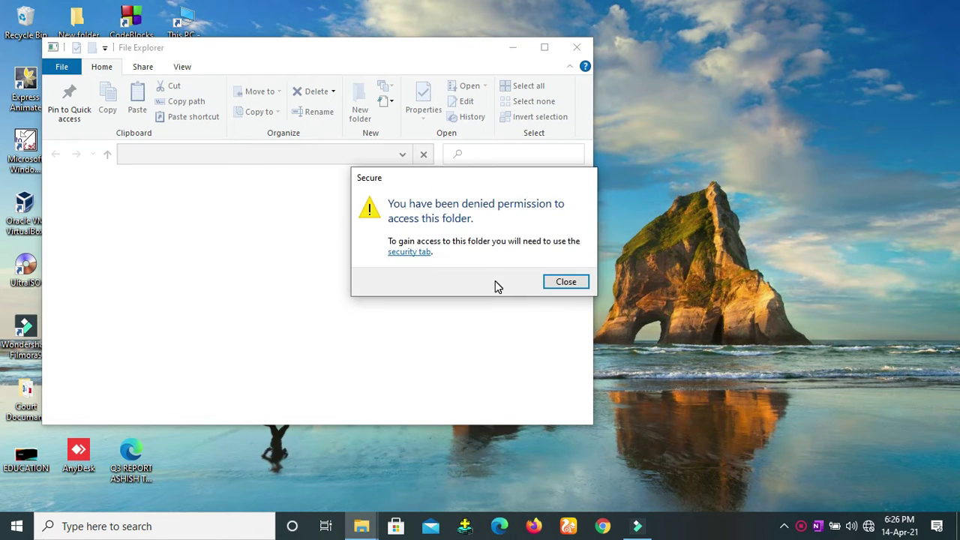
{"action": "left_click", "coordinate": [564, 283]}
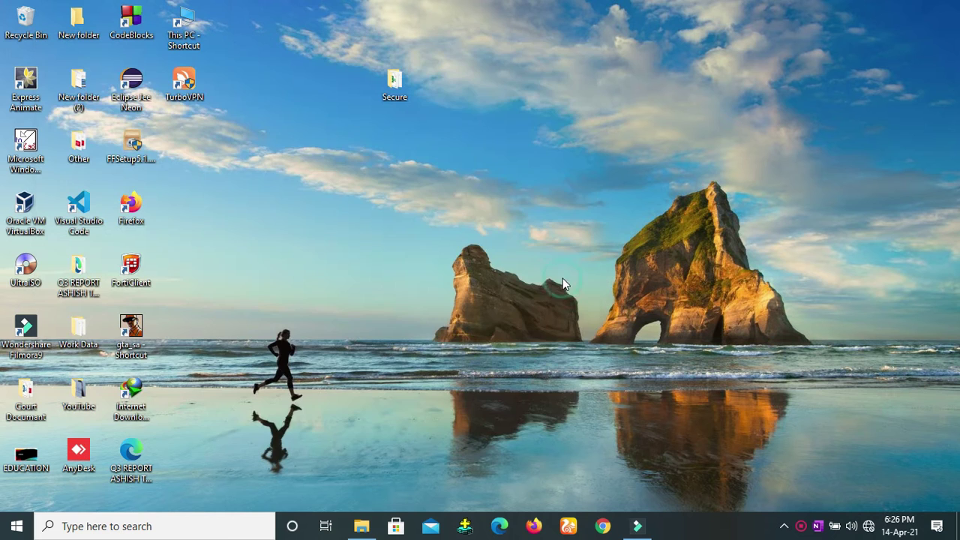
- Try to cut the Secure folder and paste it into New folder, continuing with administrator permission and retrying once
{"action": "right_click", "coordinate": [394, 84]}
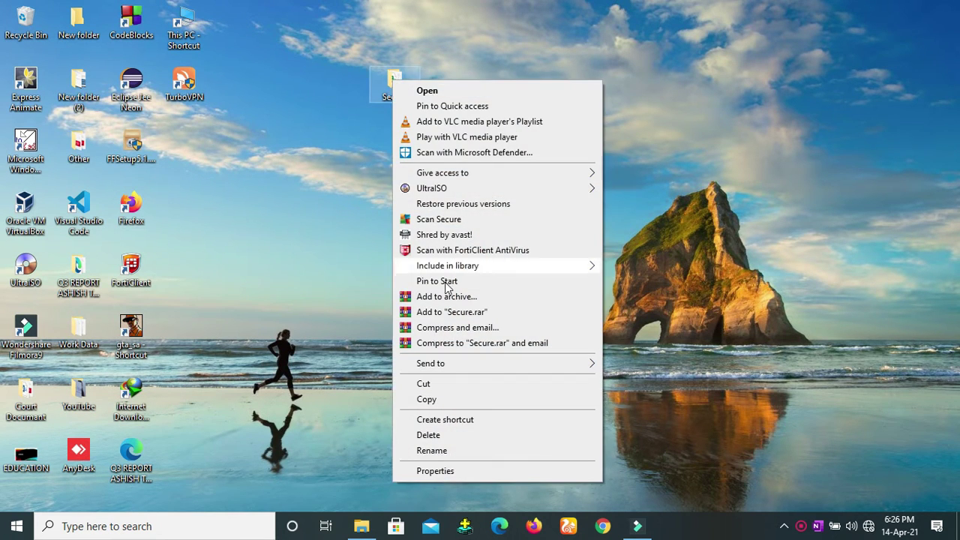
{"action": "left_click", "coordinate": [459, 385]}
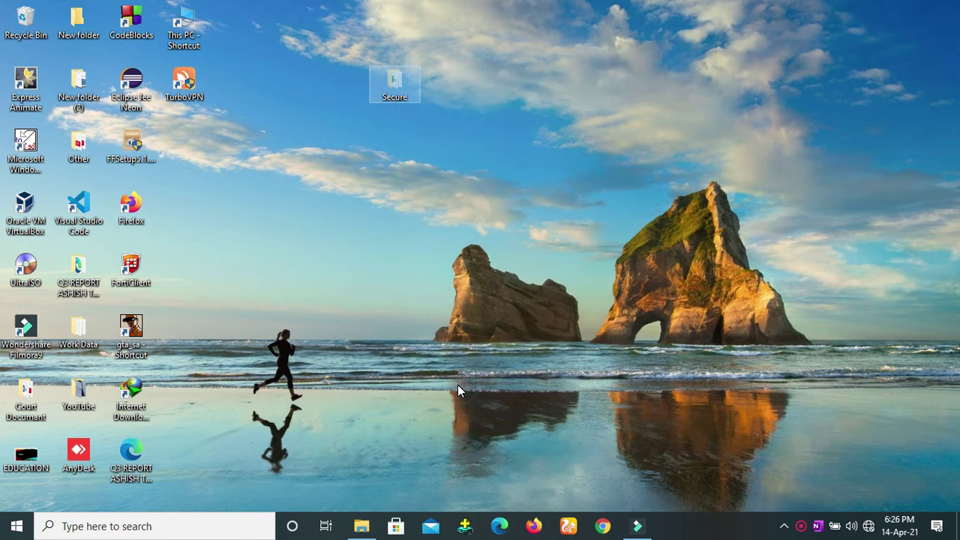
{"action": "double_click", "coordinate": [78, 23]}
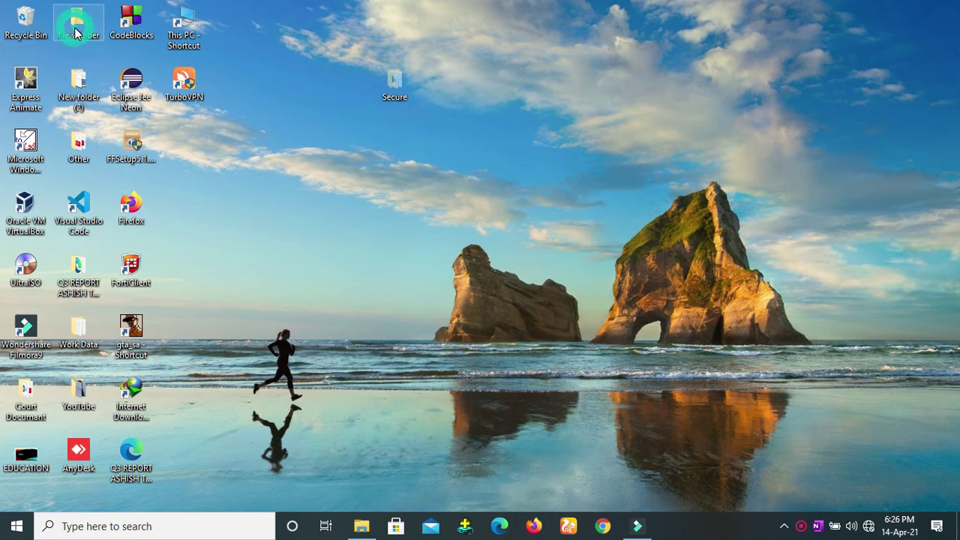
{"action": "right_click", "coordinate": [367, 264]}
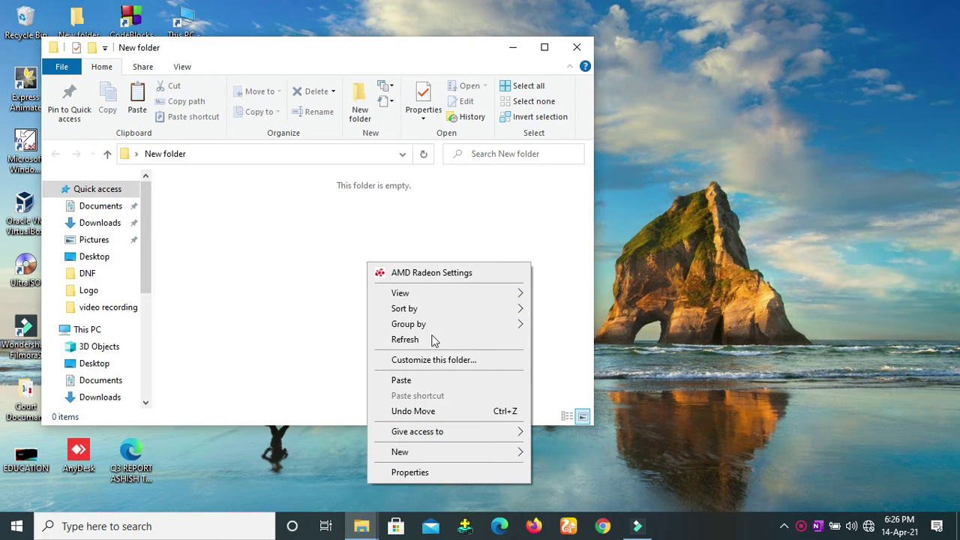
{"action": "left_click", "coordinate": [434, 379]}
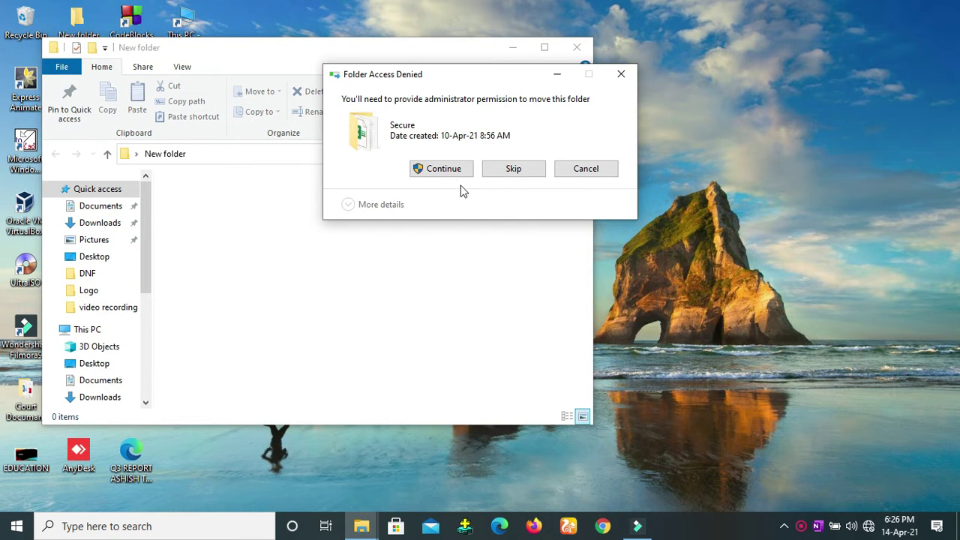
{"action": "left_click", "coordinate": [445, 168]}
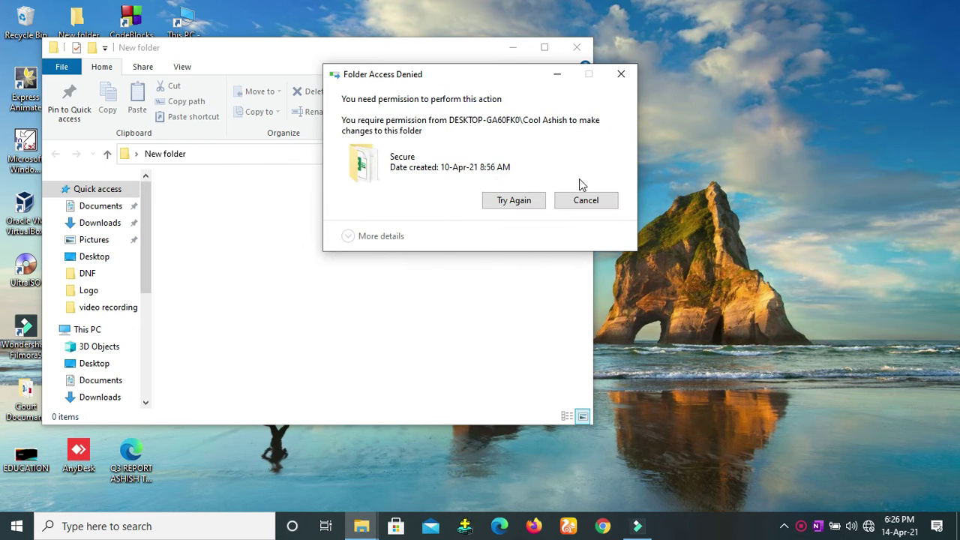
{"action": "left_click", "coordinate": [514, 204]}
{"action": "left_click", "coordinate": [621, 74]}
- Reposition the New folder window clear of the Secure folder and try to move Secure directly into it
{"action": "left_click_drag", "start_coordinate": [456, 49], "coordinate": [630, 122]}
{"action": "left_click_drag", "start_coordinate": [394, 84], "coordinate": [461, 310]}
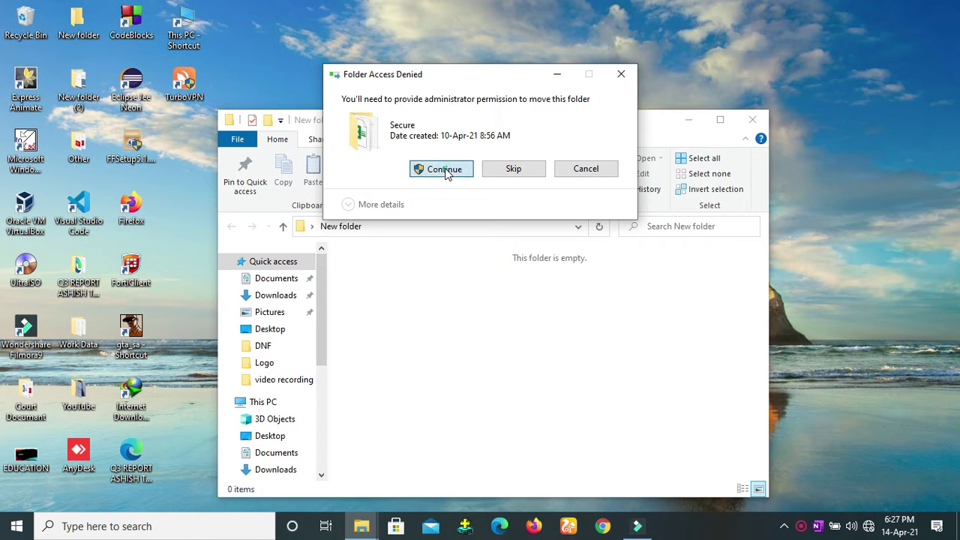
{"action": "left_click", "coordinate": [444, 168]}
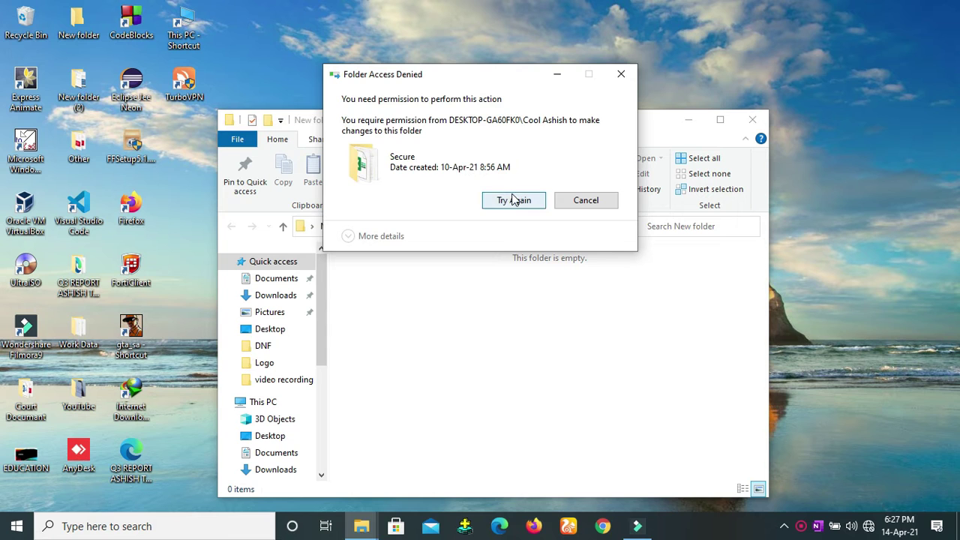
{"action": "left_click", "coordinate": [515, 202]}
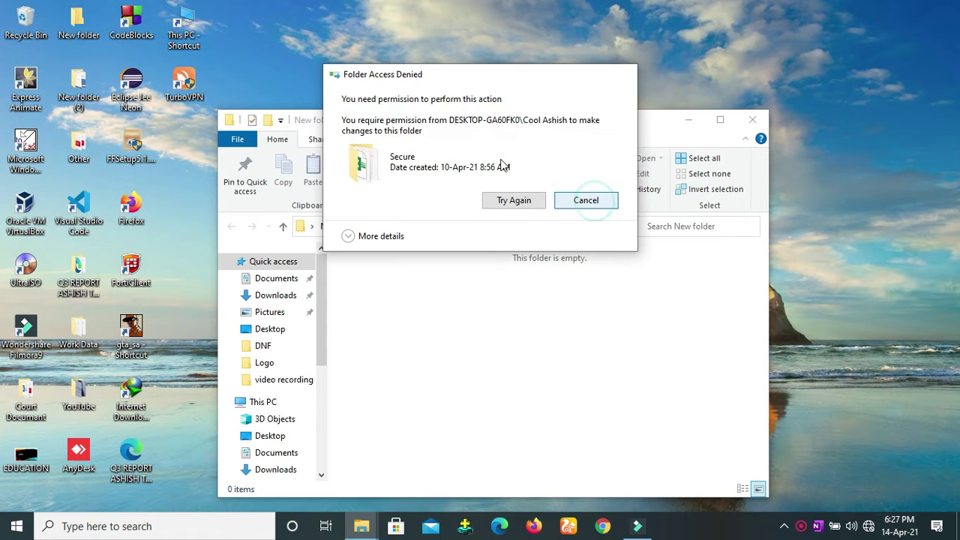
{"action": "left_click", "coordinate": [587, 201]}
- Try to copy the Secure folder and paste the copy into New folder with administrator permission, retrying once
{"action": "right_click", "coordinate": [413, 97]}
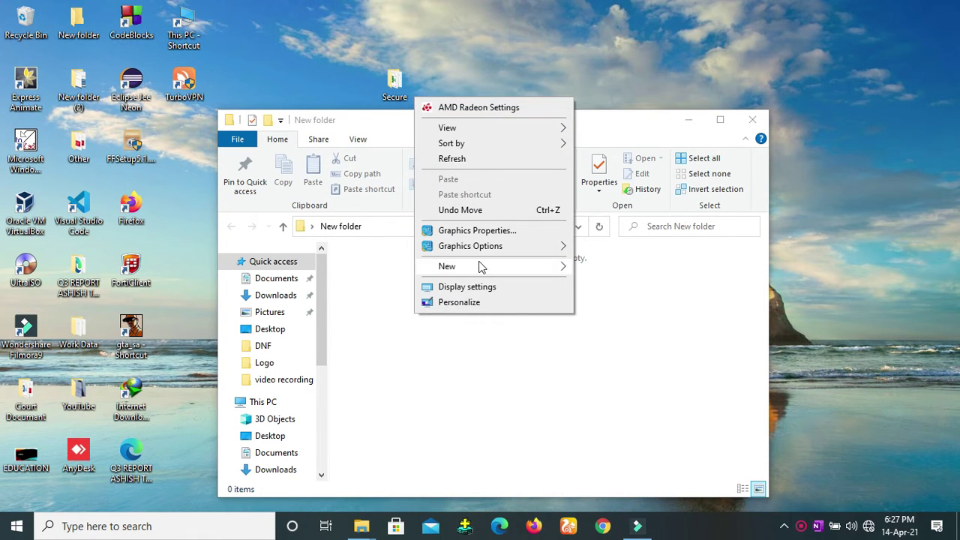
{"action": "left_click", "coordinate": [409, 95]}
{"action": "right_click", "coordinate": [405, 91]}
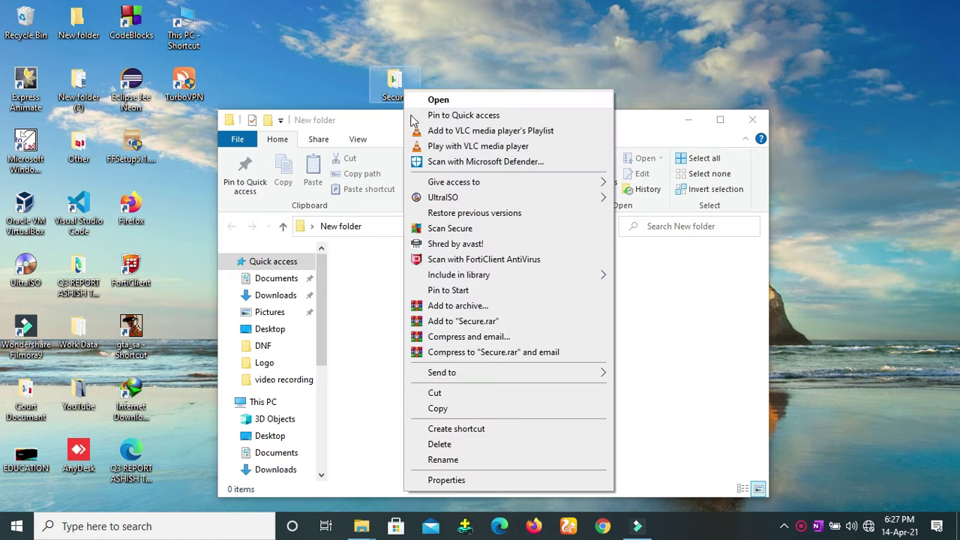
{"action": "left_click", "coordinate": [470, 411]}
{"action": "left_click", "coordinate": [470, 360]}
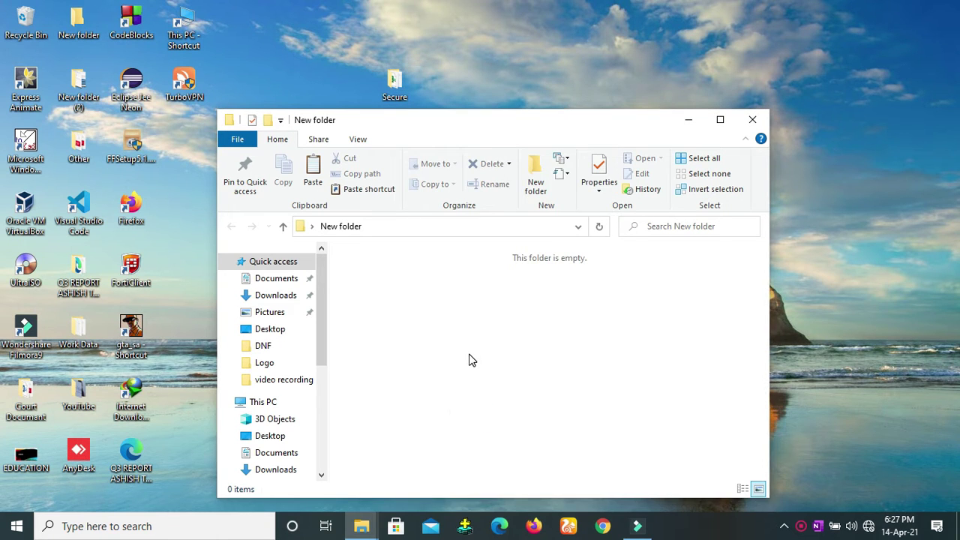
{"action": "right_click", "coordinate": [470, 357]}
{"action": "left_click", "coordinate": [537, 250]}
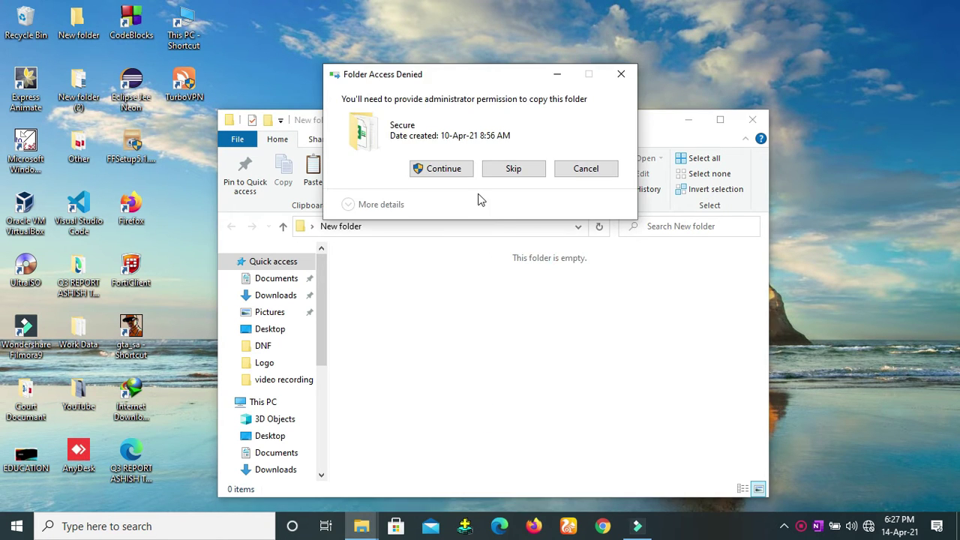
{"action": "left_click", "coordinate": [449, 167]}
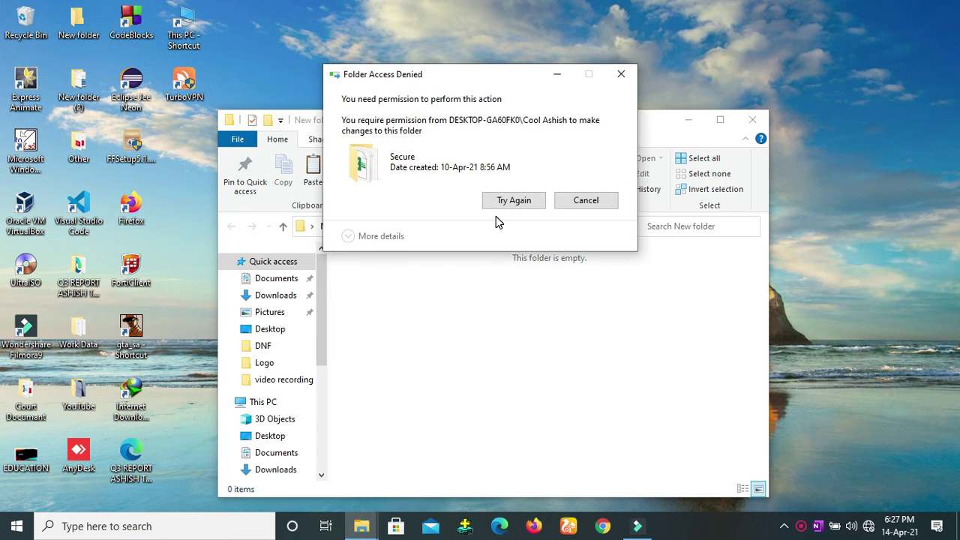
{"action": "left_click", "coordinate": [497, 207]}
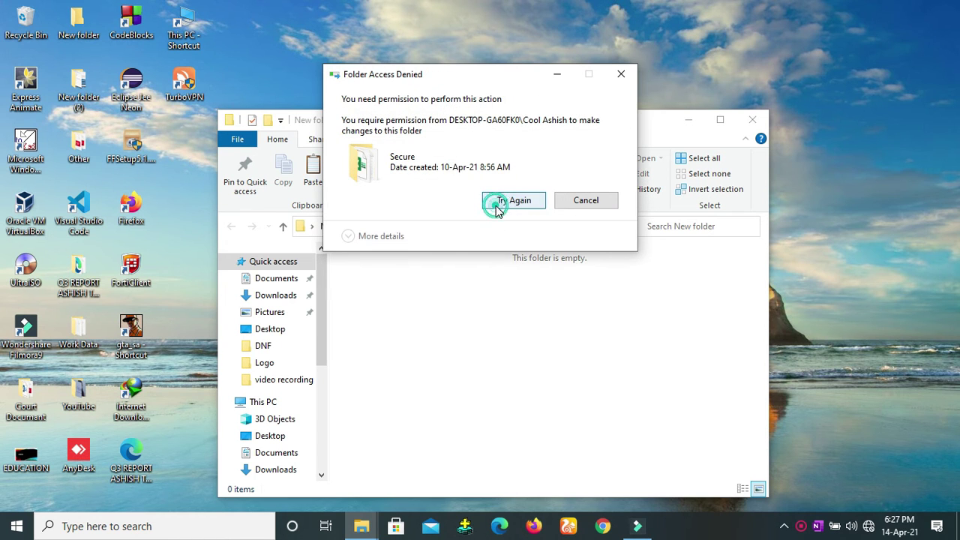
{"action": "left_click", "coordinate": [623, 75]}
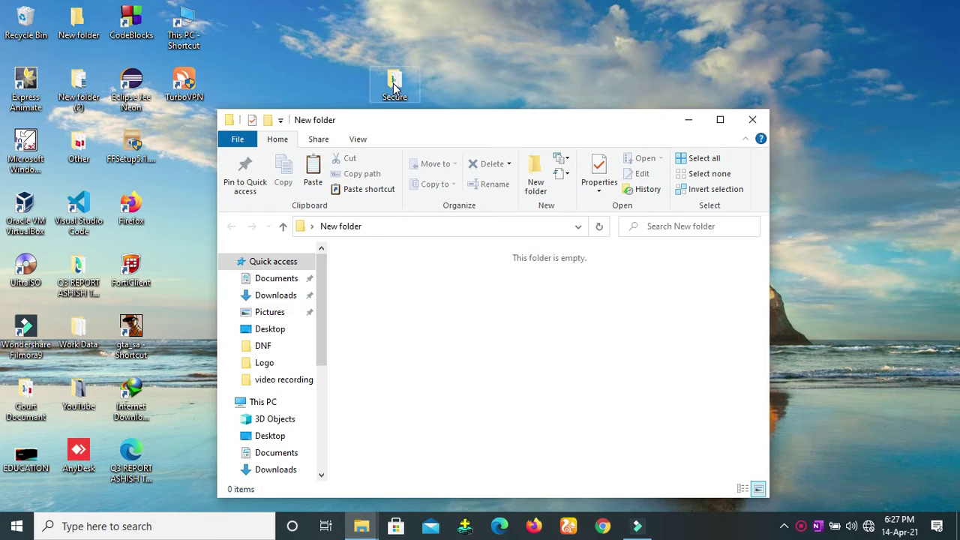
- Move the Secure folder to the empty desktop spot beside This PC - Shortcut and check its size and contents in its properties
{"action": "left_click_drag", "start_coordinate": [395, 82], "coordinate": [264, 35]}
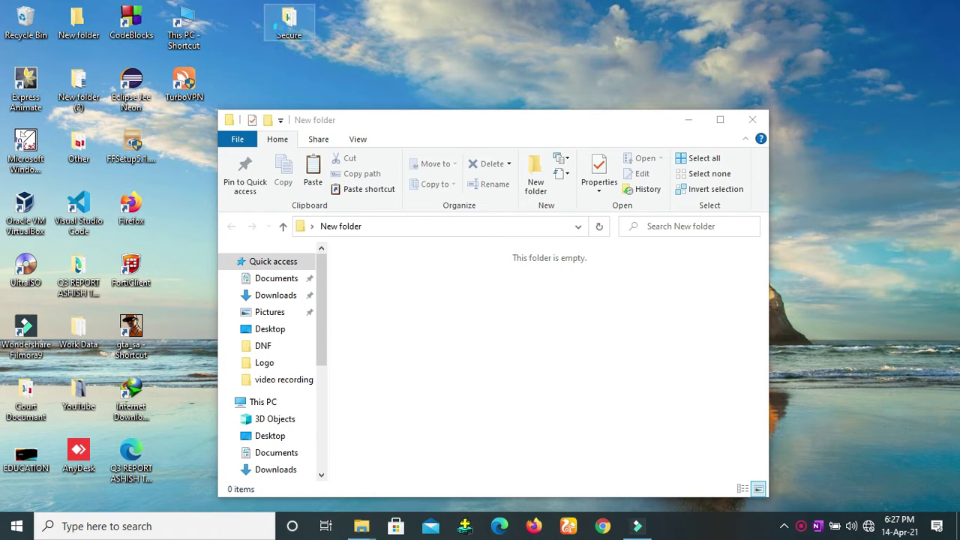
{"action": "right_click", "coordinate": [280, 28]}
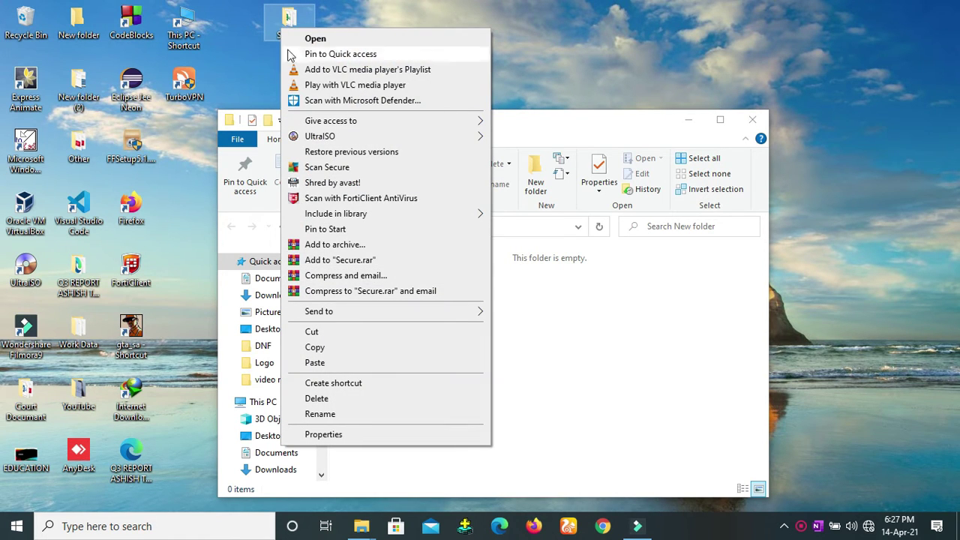
{"action": "left_click", "coordinate": [367, 437]}
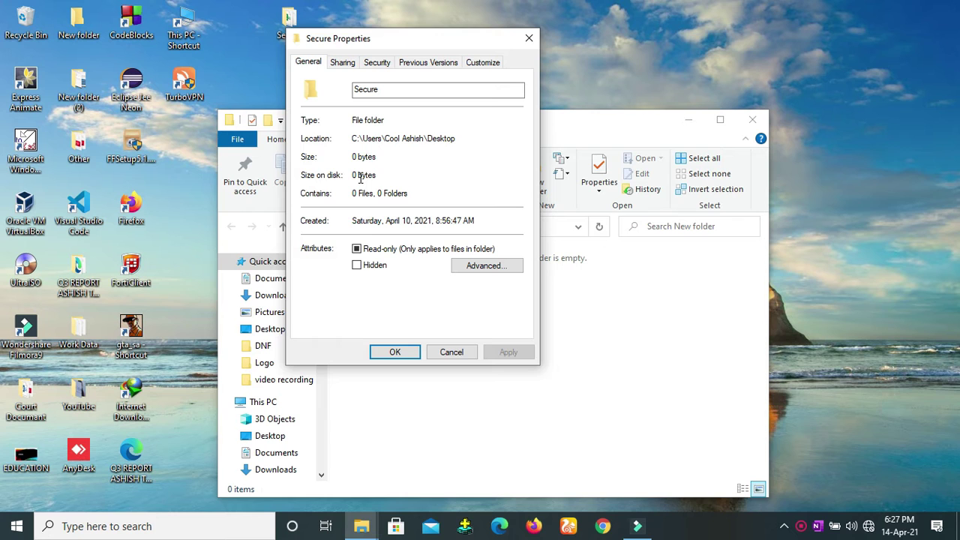
{"action": "left_click", "coordinate": [402, 352]}
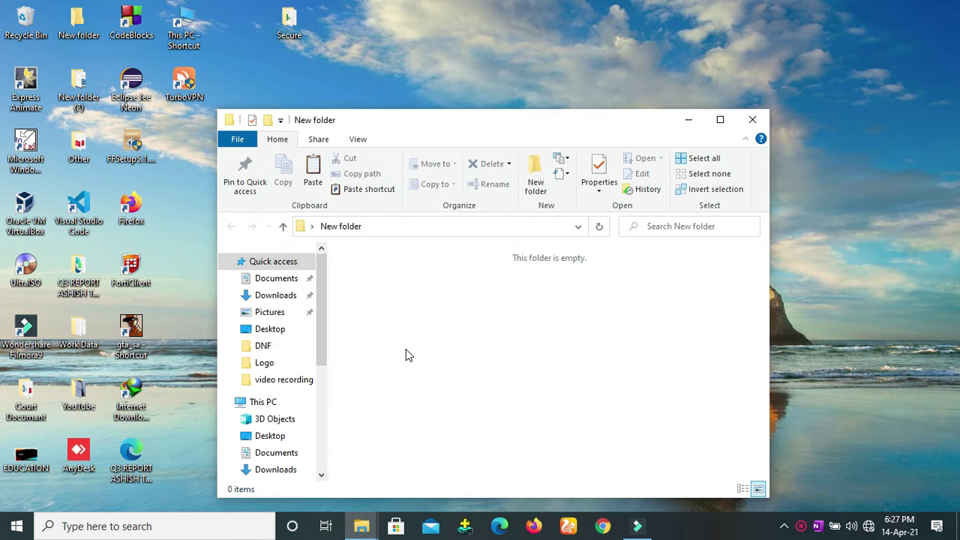
- Try to delete the Secure folder from the desktop with administrator permission, retrying twice before abandoning the deletion
{"action": "left_click", "coordinate": [287, 27]}
{"action": "right_click", "coordinate": [282, 35]}
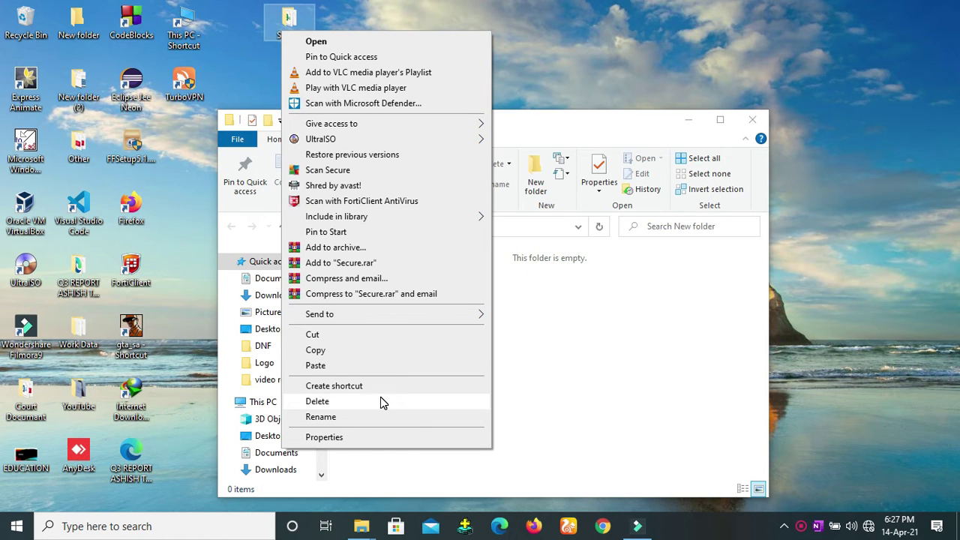
{"action": "left_click", "coordinate": [336, 402]}
{"action": "left_click", "coordinate": [446, 173]}
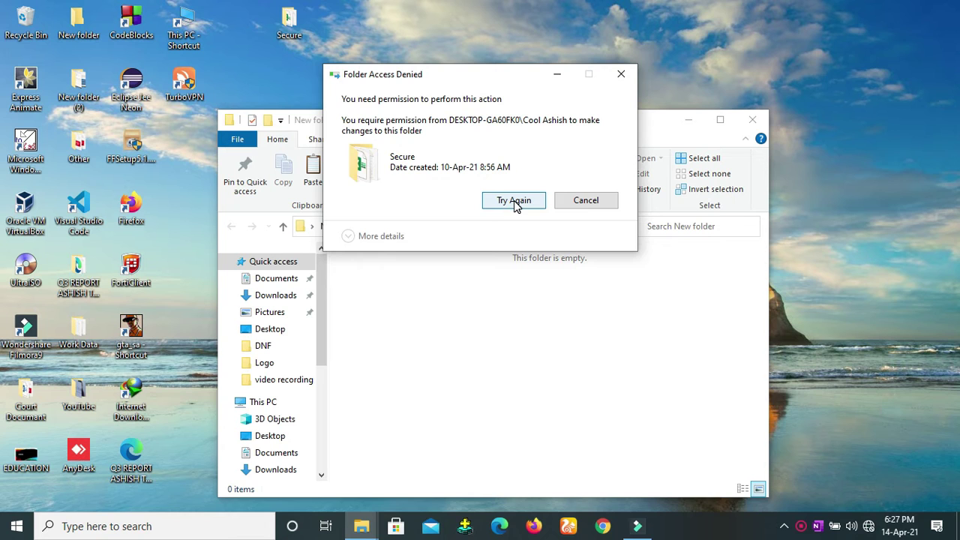
{"action": "left_click", "coordinate": [515, 204]}
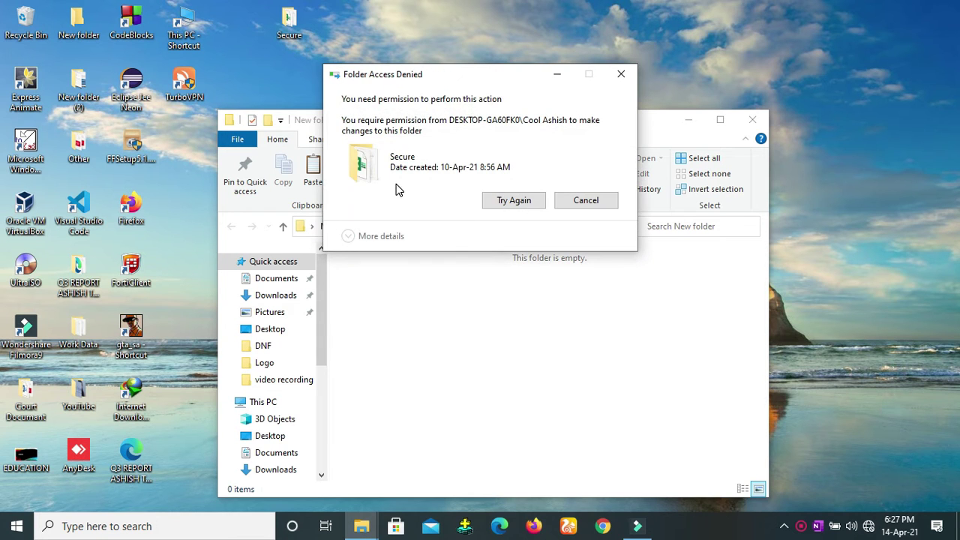
{"action": "left_click", "coordinate": [515, 201]}
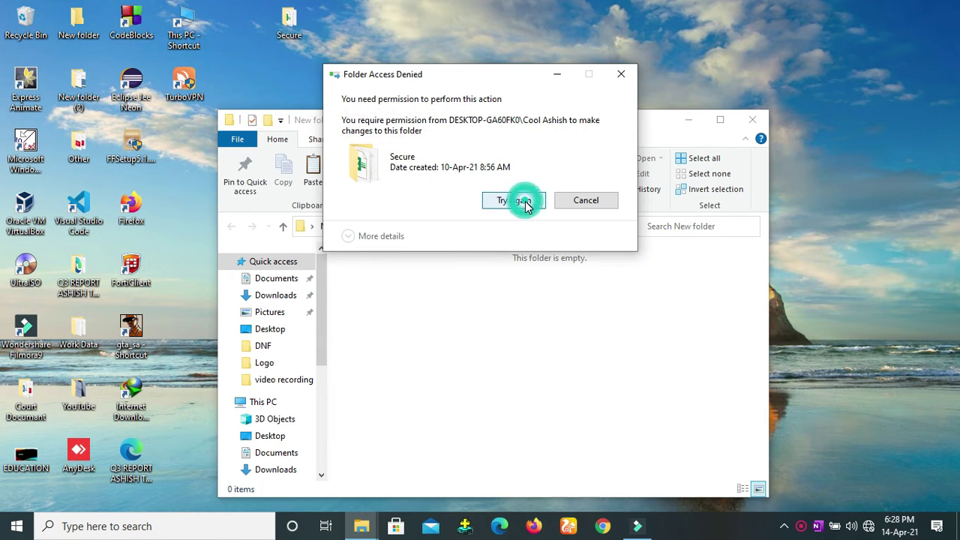
{"action": "left_click", "coordinate": [621, 75]}
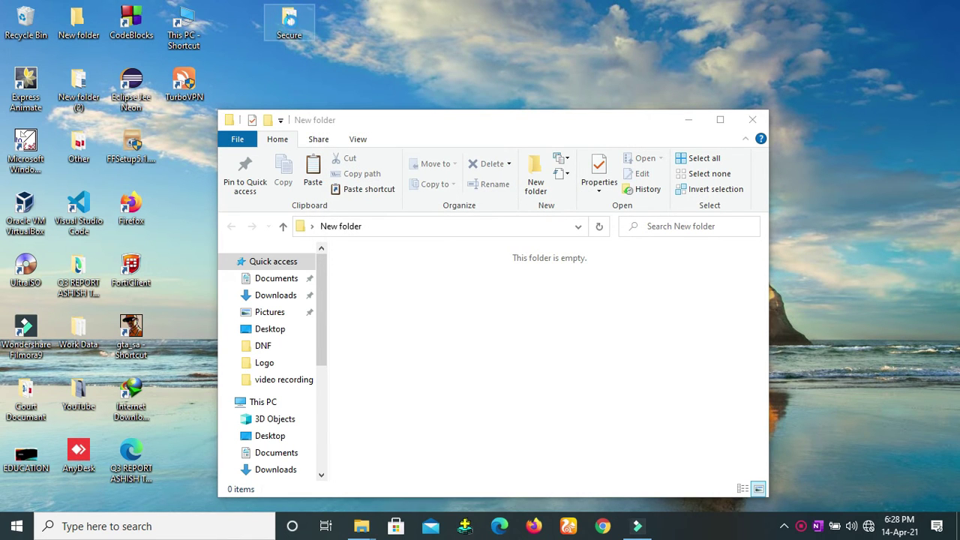
- Try to rename the Secure folder to sd with administrator permission, retry, and cancel the rename
{"action": "right_click", "coordinate": [291, 24]}
{"action": "left_click", "coordinate": [363, 411]}
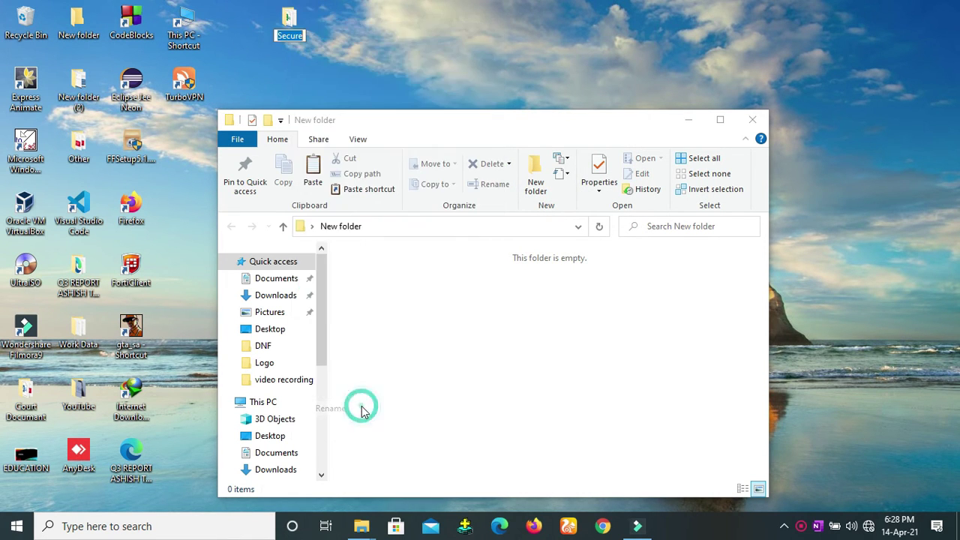
{"action": "type", "text": "sd"}
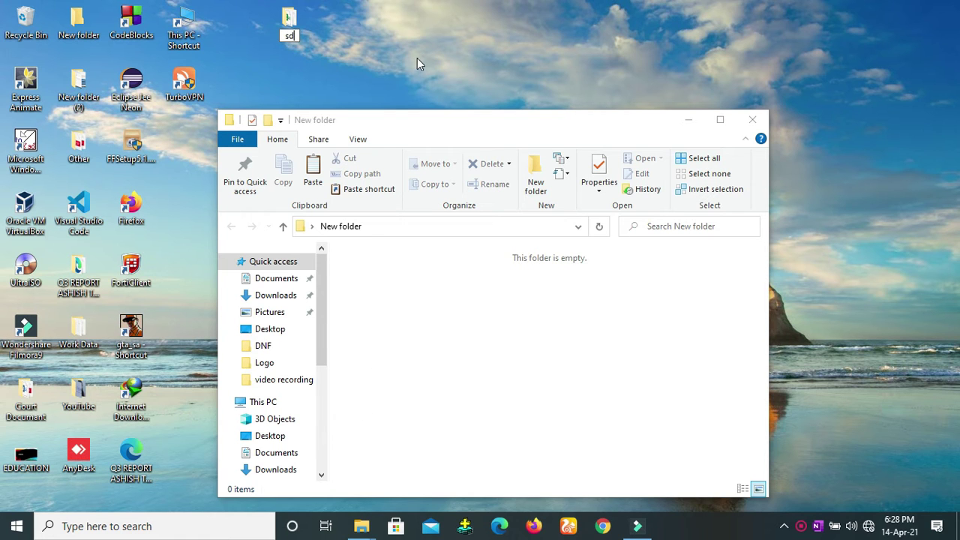
{"action": "left_click", "coordinate": [417, 58]}
{"action": "left_click", "coordinate": [472, 313]}
{"action": "left_click", "coordinate": [538, 327]}
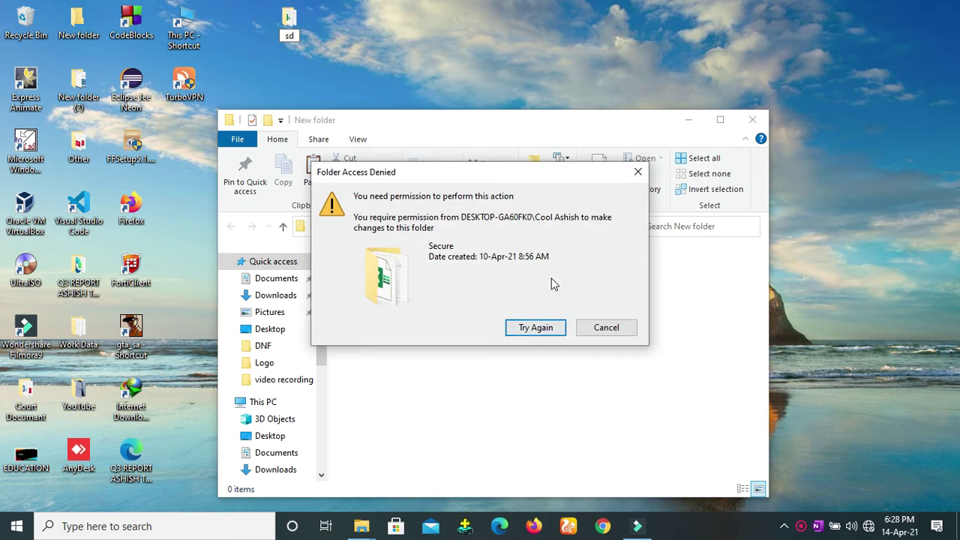
{"action": "left_click", "coordinate": [540, 327]}
{"action": "left_click", "coordinate": [541, 329]}
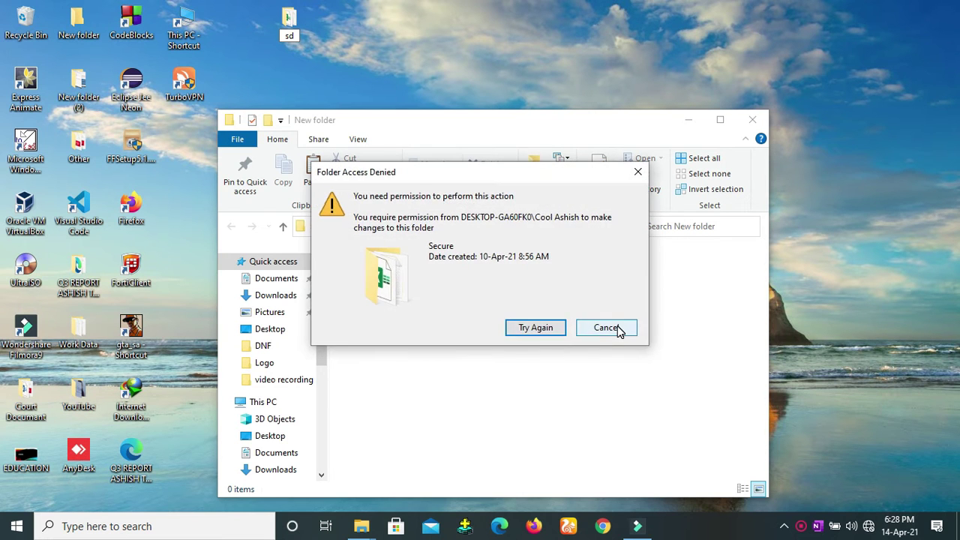
{"action": "left_click", "coordinate": [620, 330]}
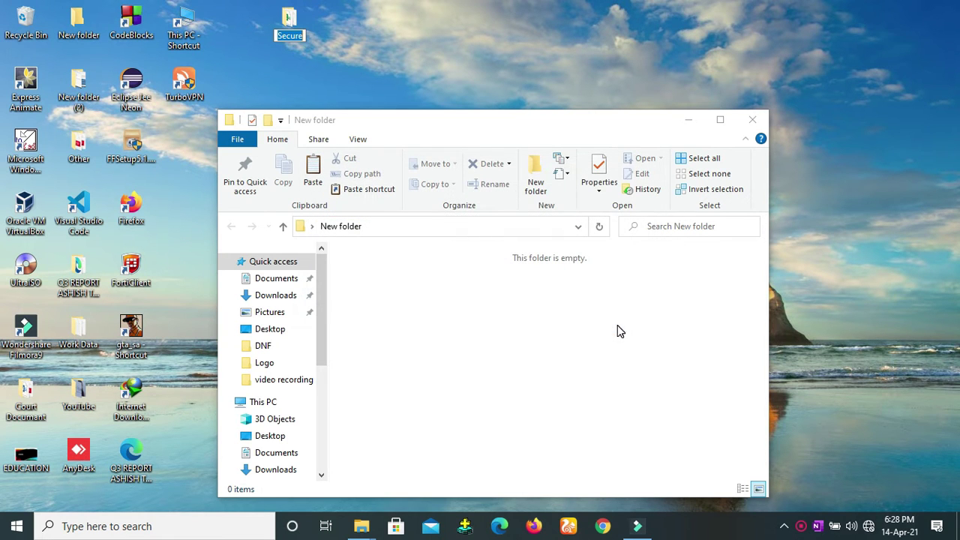
- Close the New folder window and move the Secure folder to the desktop spot below TurboVPN
{"action": "left_click", "coordinate": [753, 120]}
{"action": "left_click_drag", "start_coordinate": [294, 6], "coordinate": [193, 150]}
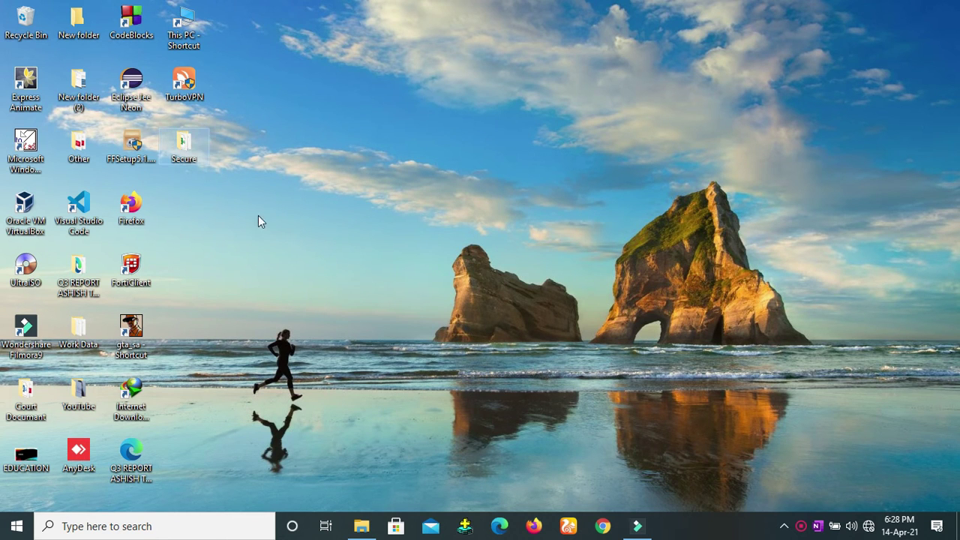
- Clear all Deny permissions for Administrators on the Secure folder, from Full control through Write, and apply the change
{"action": "right_click", "coordinate": [187, 154]}
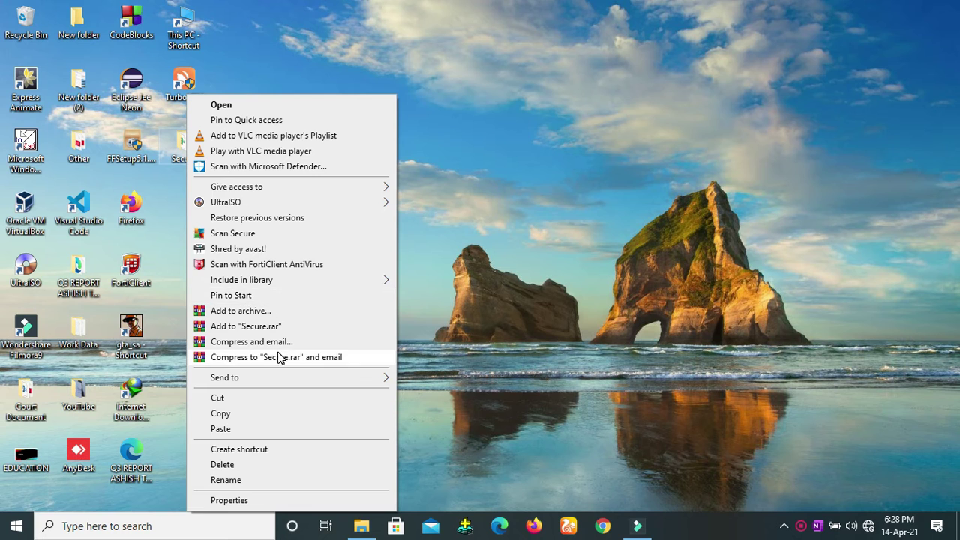
{"action": "left_click", "coordinate": [258, 501]}
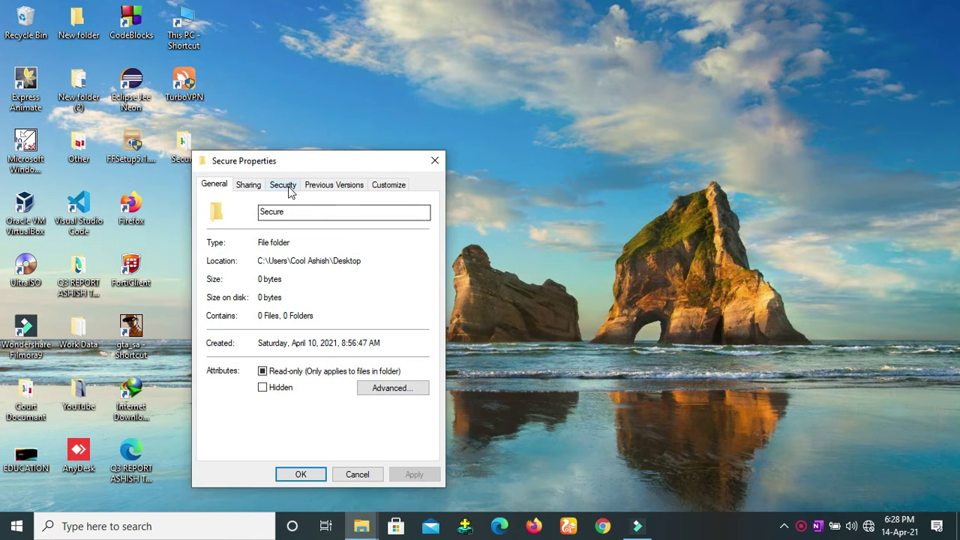
{"action": "left_click", "coordinate": [286, 187]}
{"action": "left_click", "coordinate": [287, 264]}
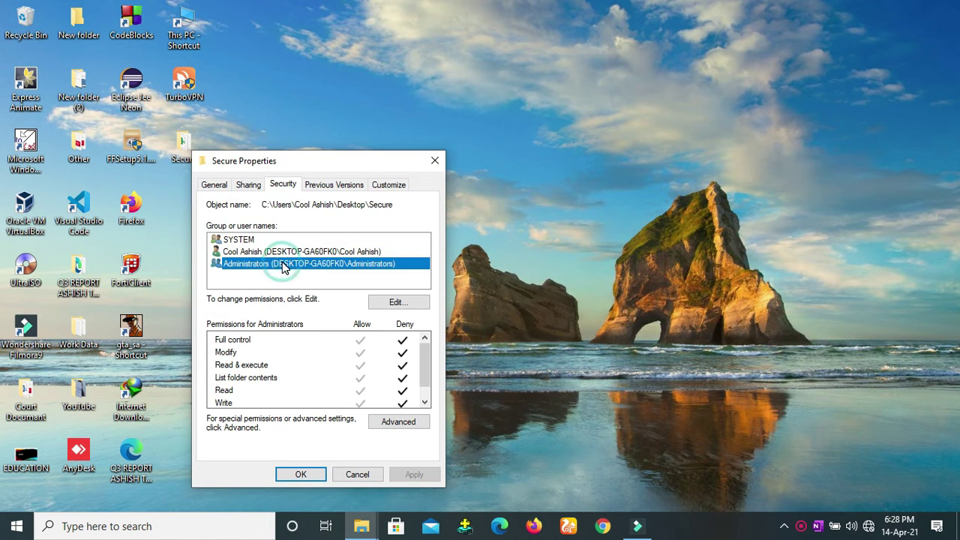
{"action": "left_click", "coordinate": [393, 303]}
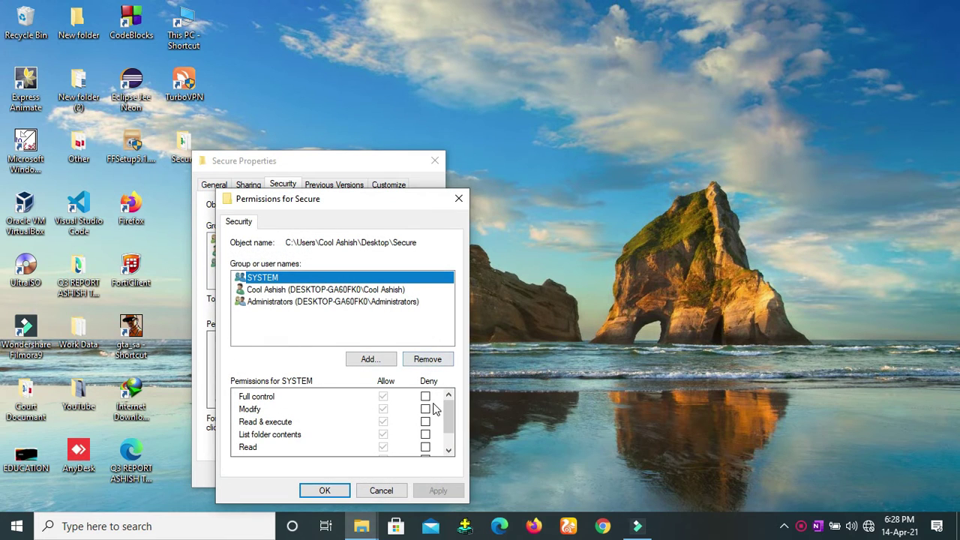
{"action": "left_click", "coordinate": [305, 303]}
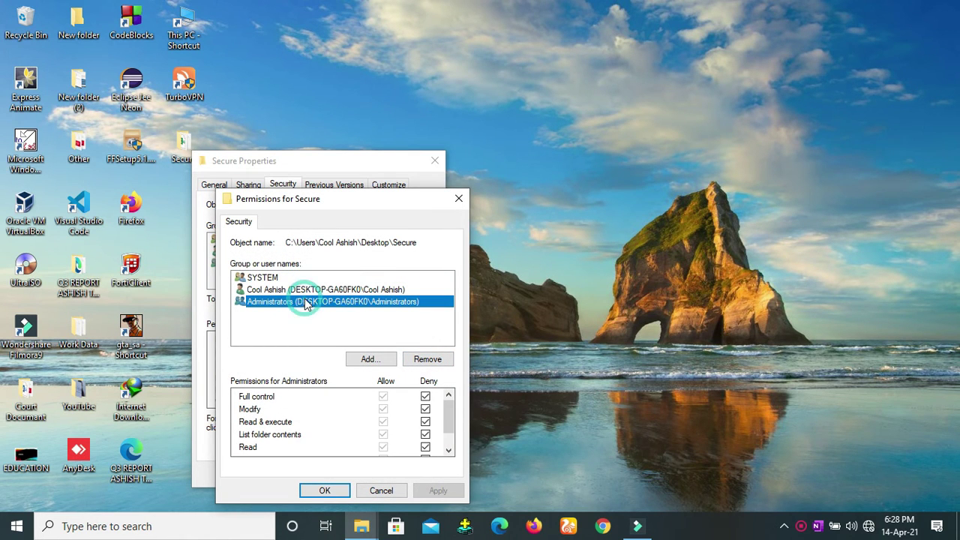
{"action": "left_click", "coordinate": [426, 396]}
{"action": "left_click", "coordinate": [425, 409]}
{"action": "left_click", "coordinate": [425, 421]}
{"action": "left_click", "coordinate": [425, 434]}
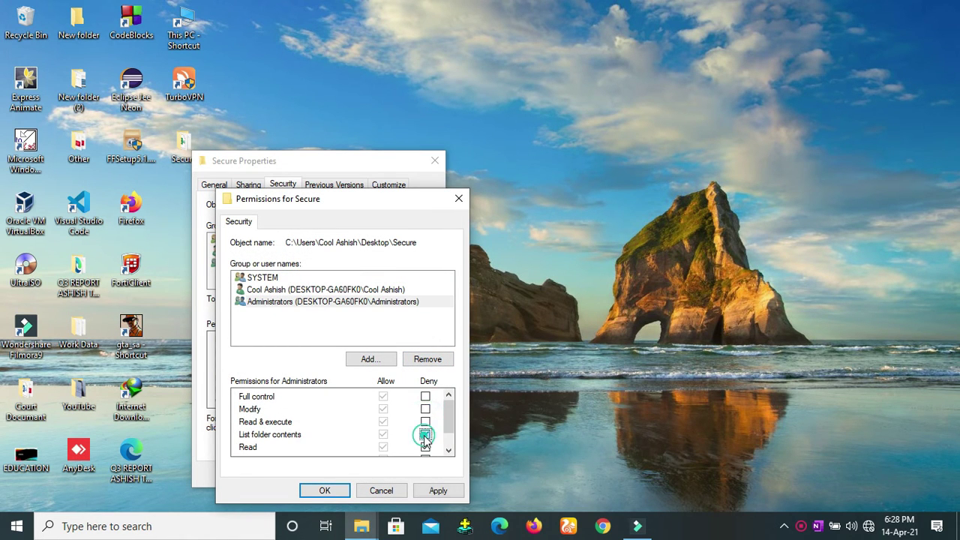
{"action": "left_click", "coordinate": [426, 447]}
{"action": "scroll", "coordinate": [423, 431], "scroll_direction": "down", "scroll_amount": 1}
{"action": "left_click", "coordinate": [425, 436]}
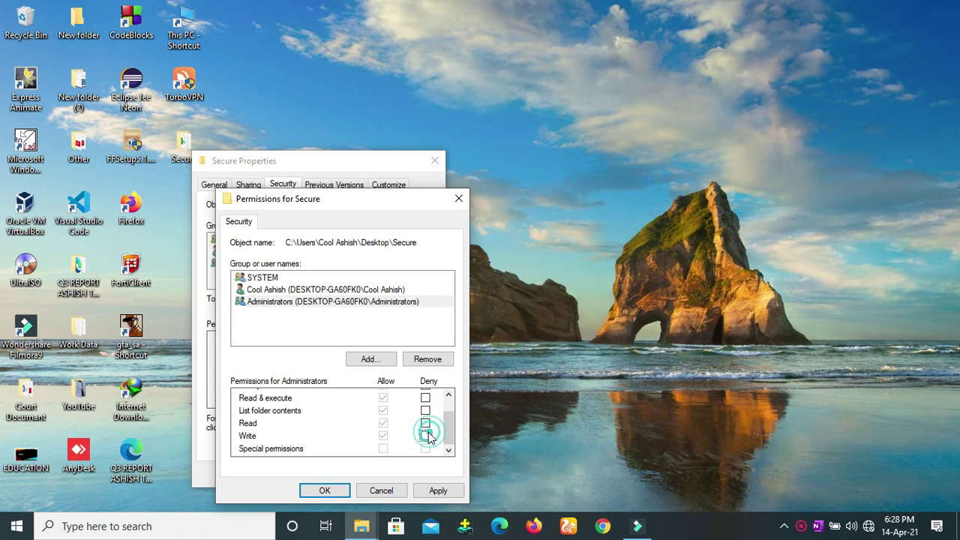
{"action": "left_click", "coordinate": [438, 489]}
{"action": "left_click", "coordinate": [319, 492]}
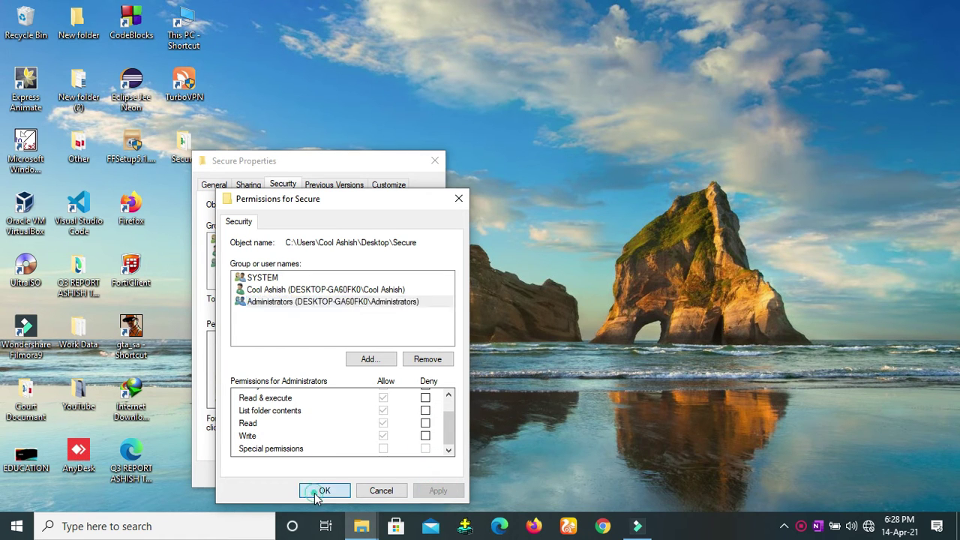
{"action": "left_click", "coordinate": [311, 474]}
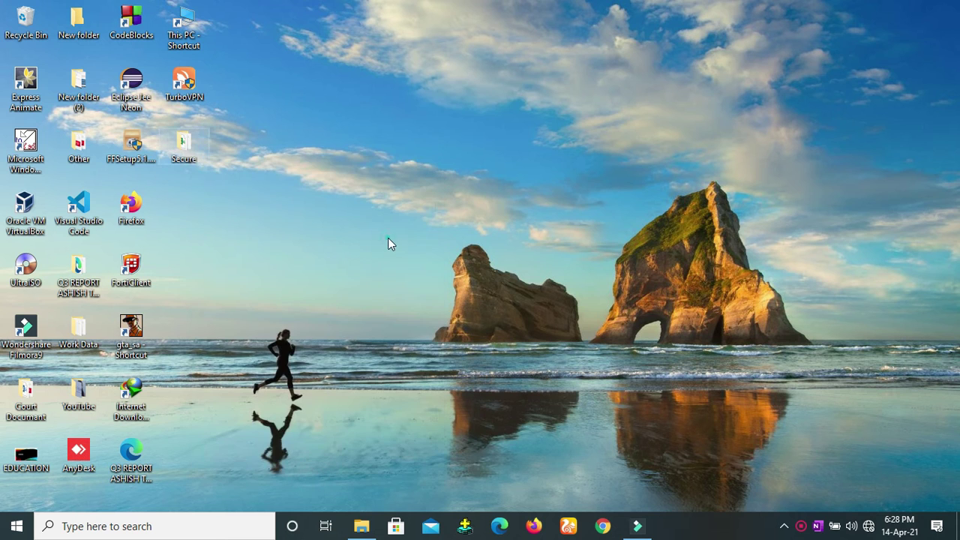
- Open the Secure folder to view its files, and check its size and contents in its properties
{"action": "double_click", "coordinate": [180, 154]}
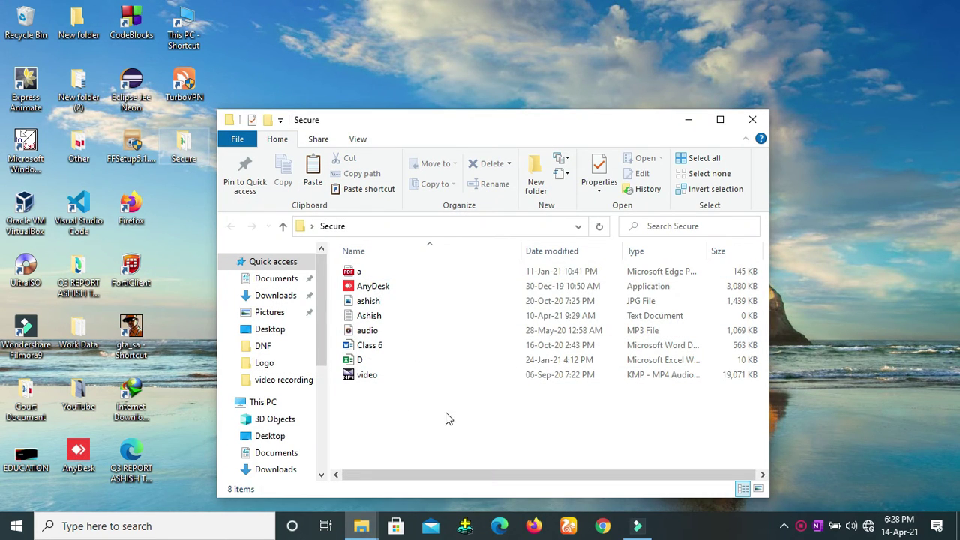
{"action": "left_click", "coordinate": [752, 120]}
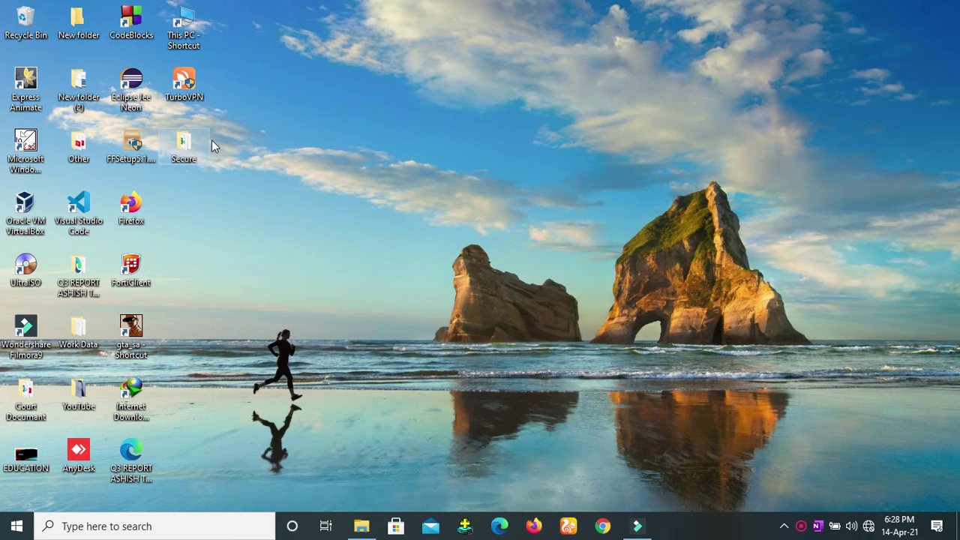
{"action": "right_click", "coordinate": [192, 156]}
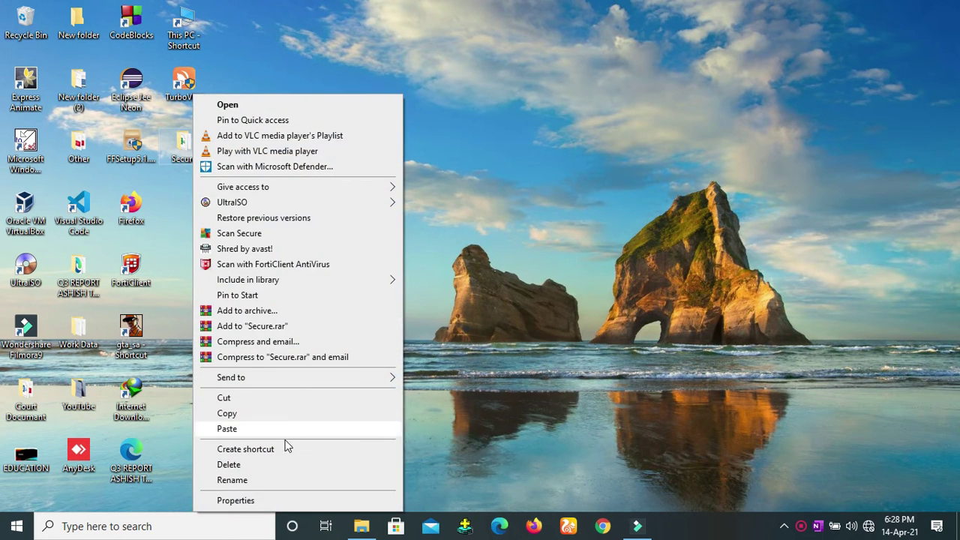
{"action": "left_click", "coordinate": [244, 501]}
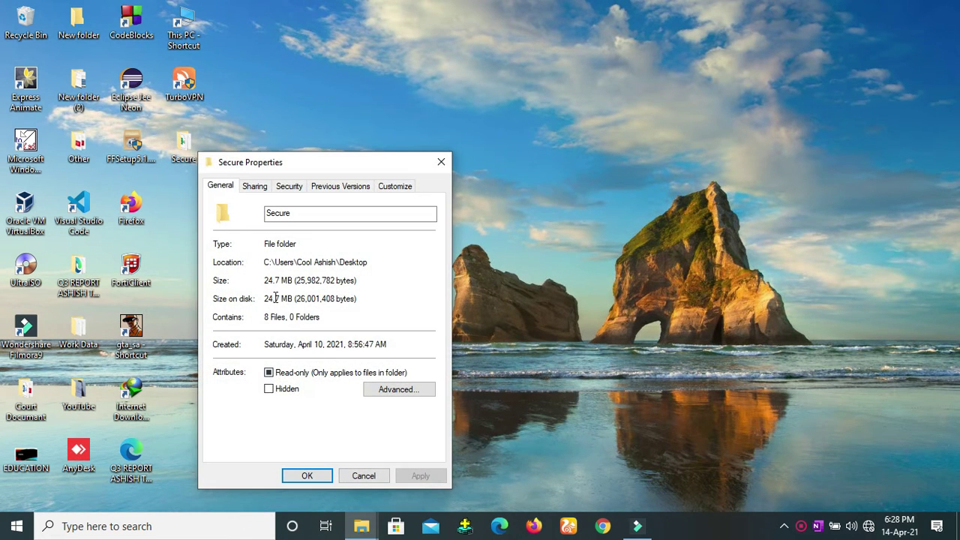
{"action": "left_click", "coordinate": [441, 162]}
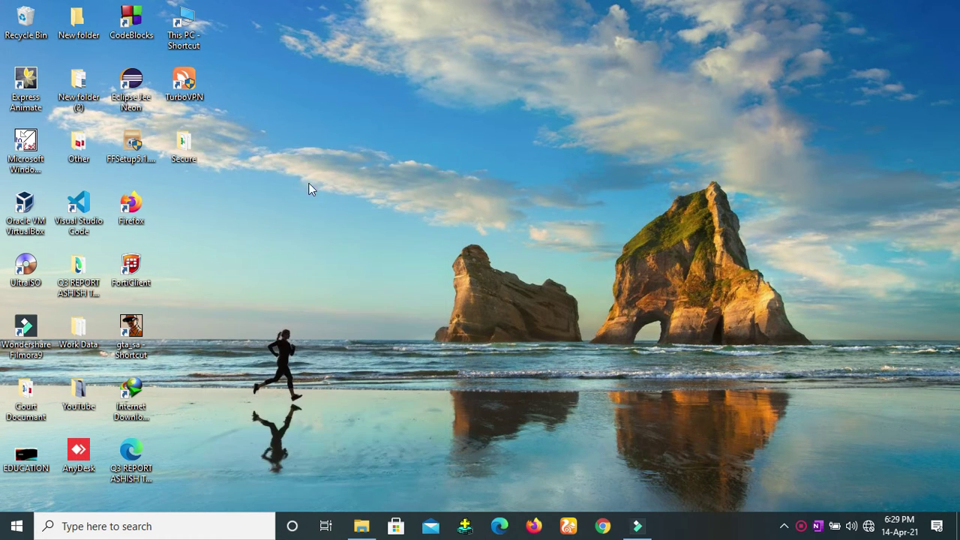
- Copy the Secure folder and paste it into New folder, both as a shortcut and as a full copy
{"action": "right_click", "coordinate": [183, 152]}
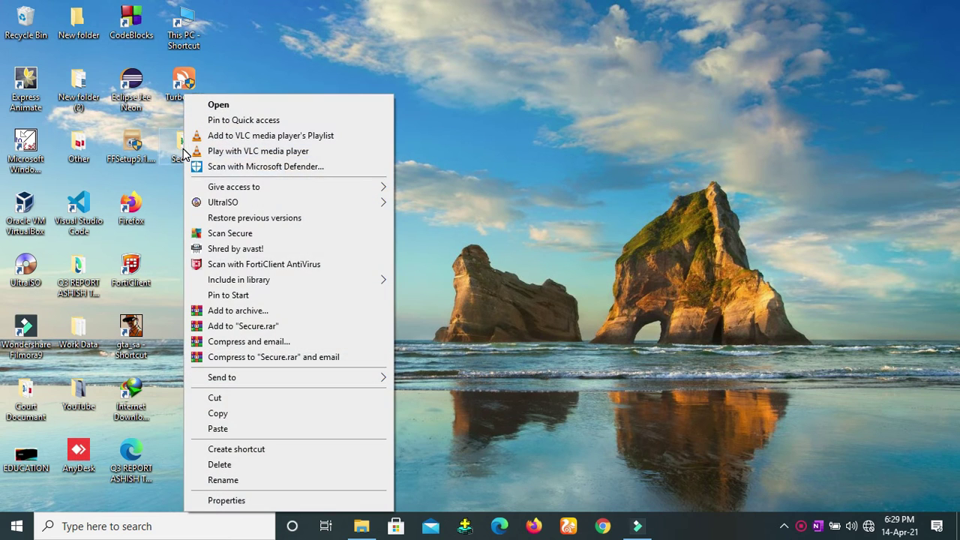
{"action": "left_click", "coordinate": [257, 413]}
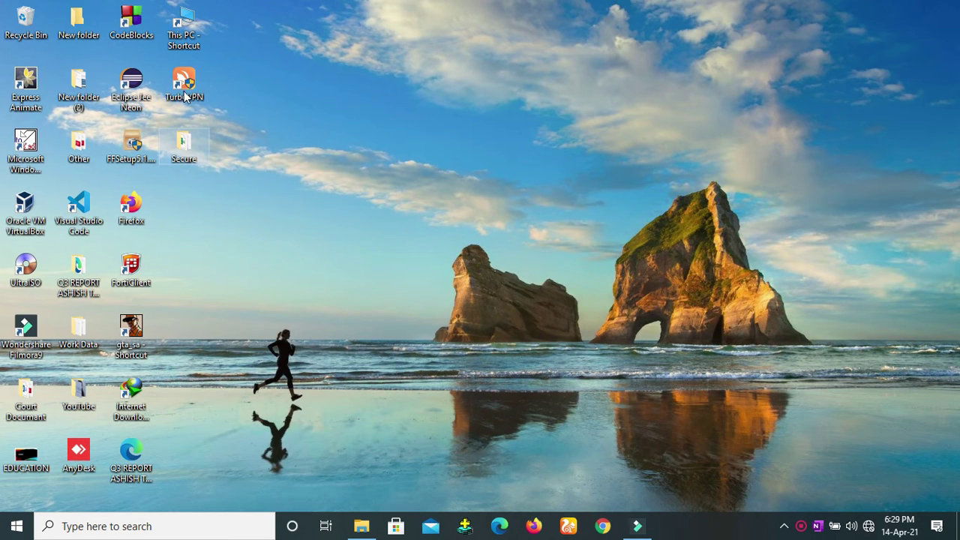
{"action": "double_click", "coordinate": [84, 29]}
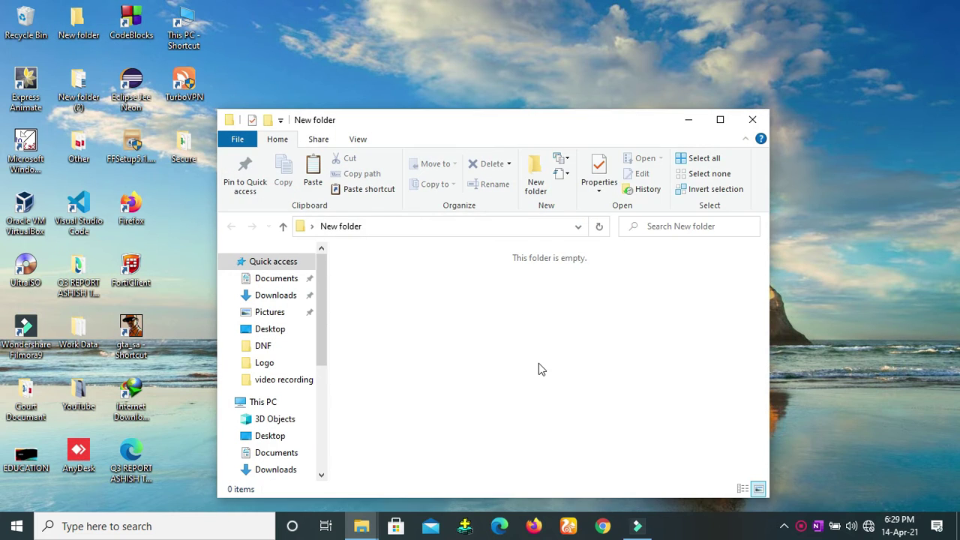
{"action": "right_click", "coordinate": [538, 363]}
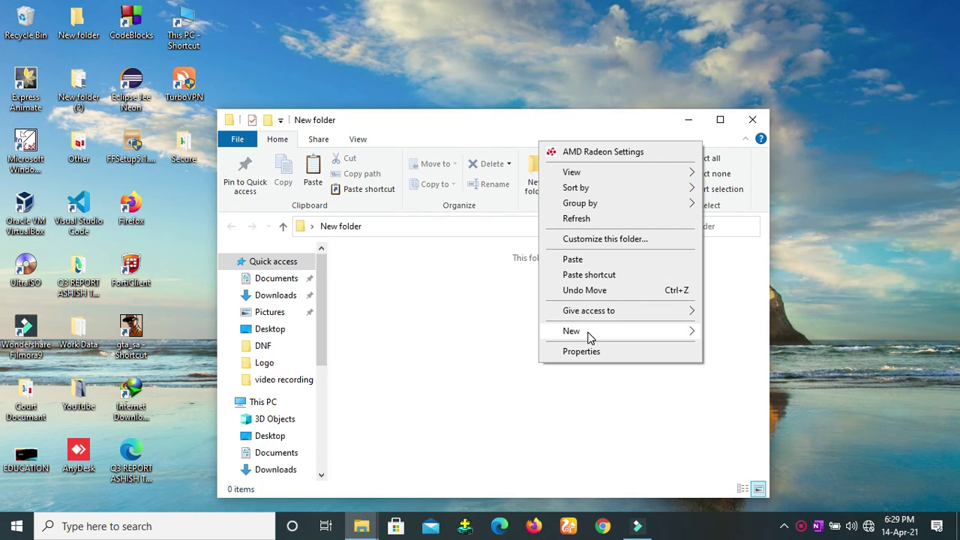
{"action": "left_click", "coordinate": [581, 274]}
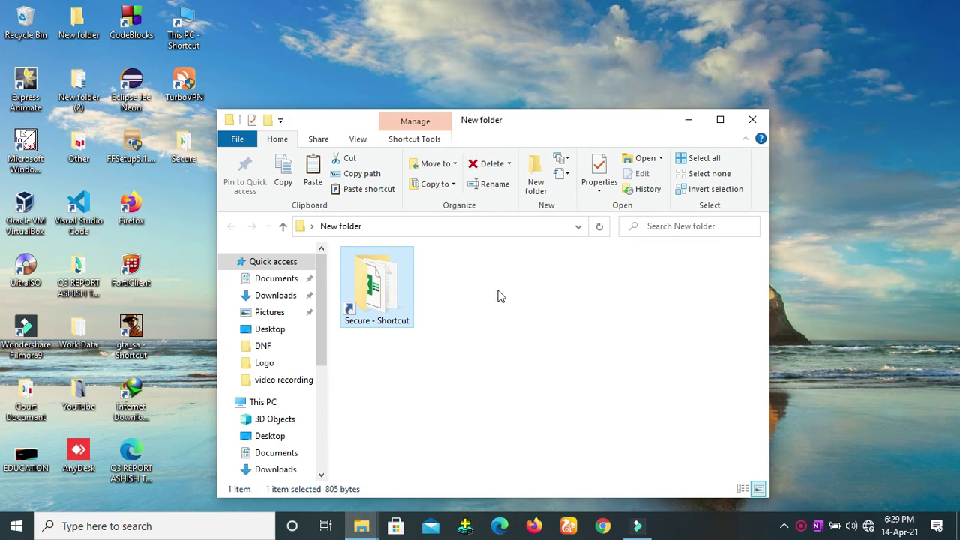
{"action": "right_click", "coordinate": [506, 295]}
{"action": "left_click", "coordinate": [565, 191]}
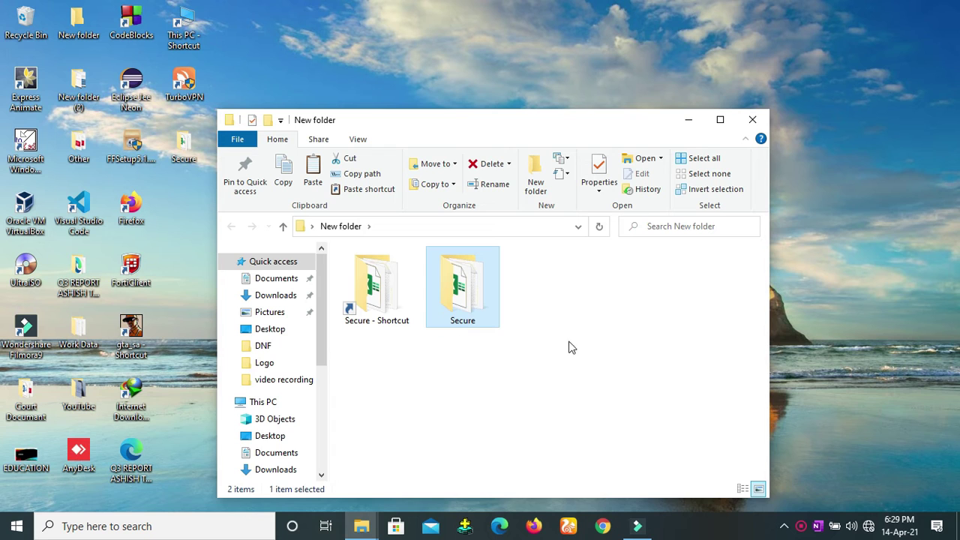
- Delete Secure - Shortcut from New folder and close the folder window
{"action": "left_click", "coordinate": [379, 300]}
{"action": "key", "text": "Delete"}
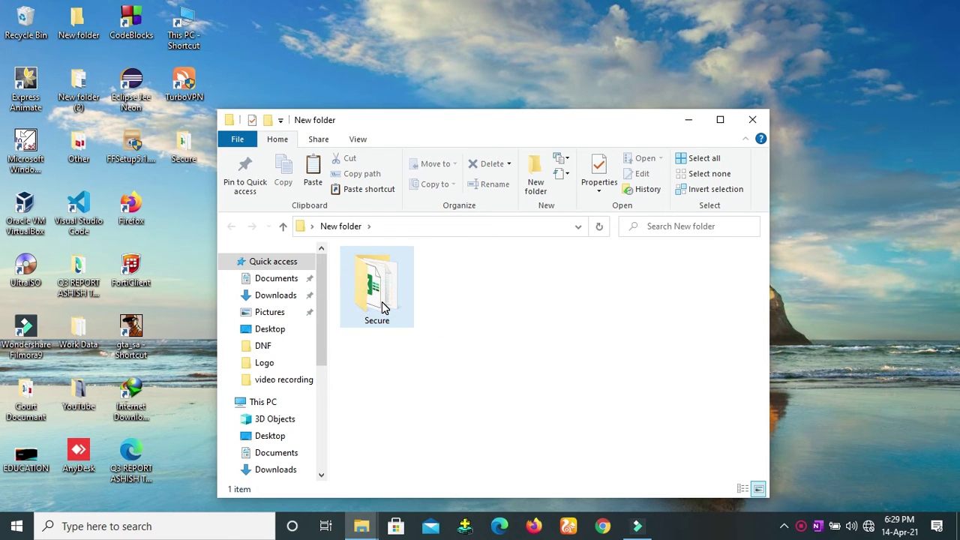
{"action": "left_click", "coordinate": [752, 121]}
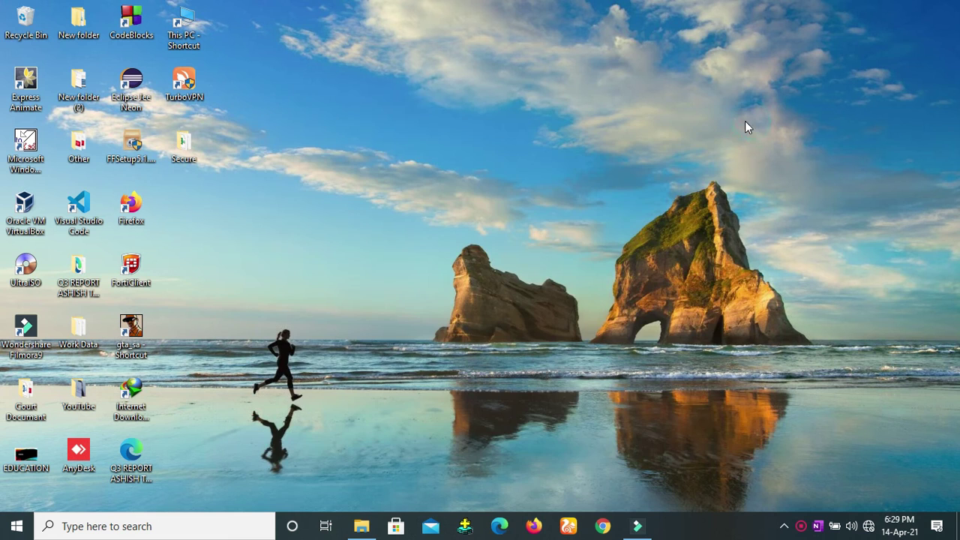
- Show the available Send to destinations for the Secure folder on the desktop
{"action": "left_click", "coordinate": [299, 160]}
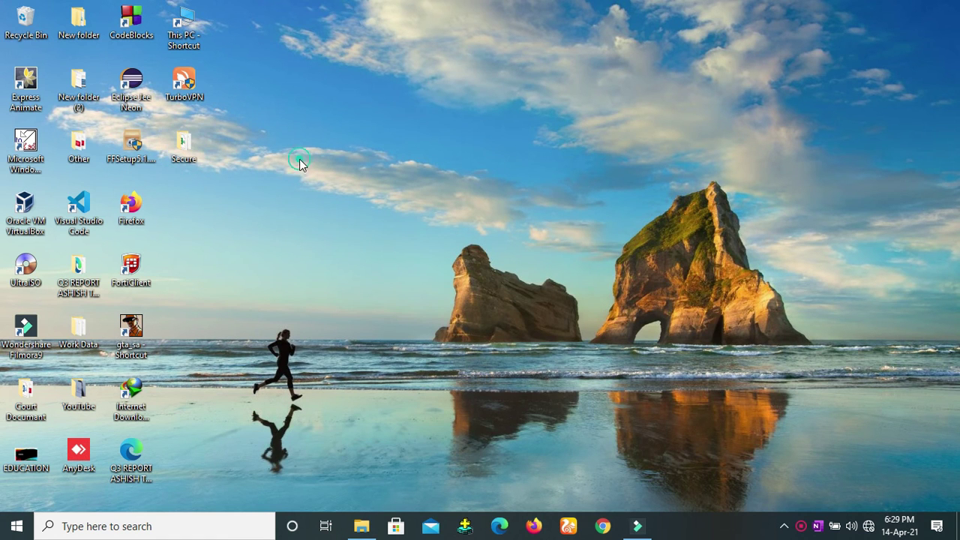
{"action": "left_click", "coordinate": [191, 152]}
{"action": "right_click", "coordinate": [183, 152]}
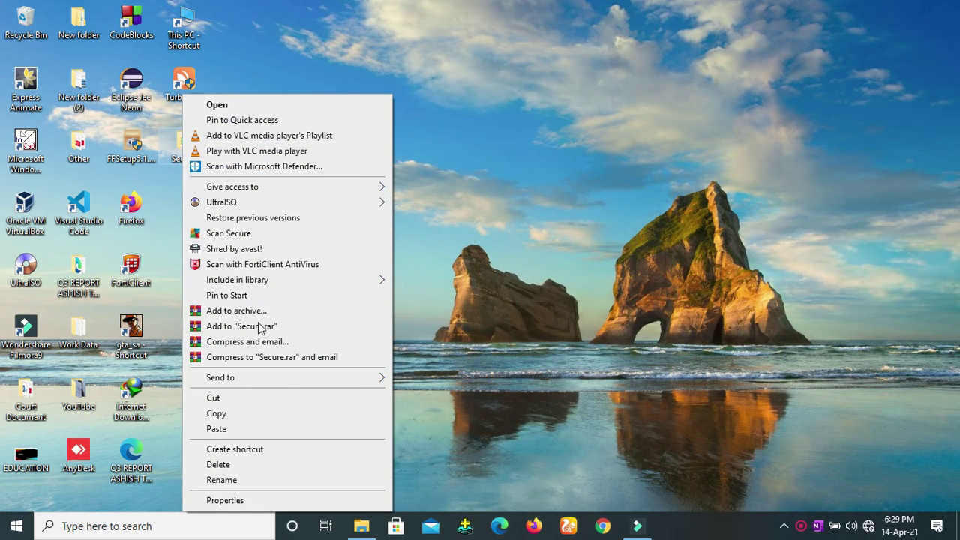
{"action": "mouse_move", "coordinate": [274, 384]}
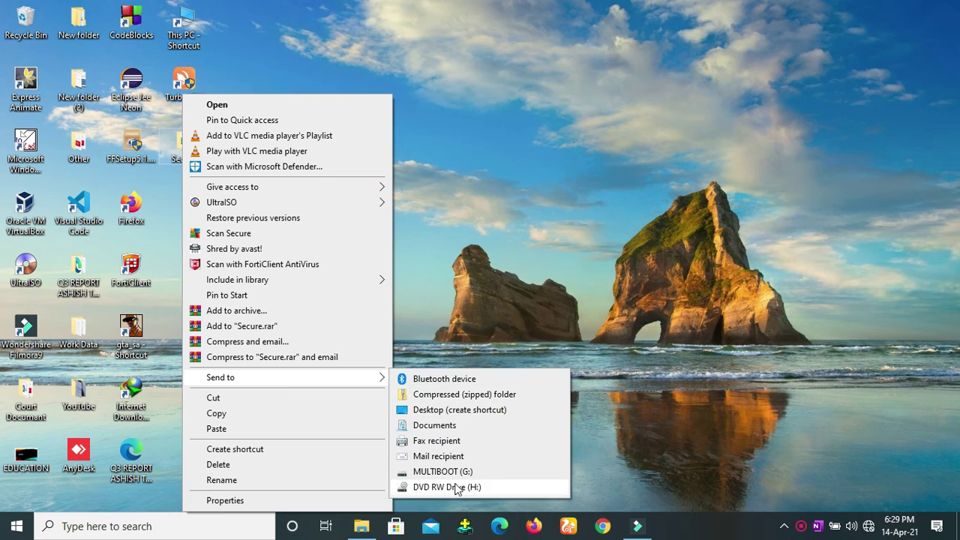